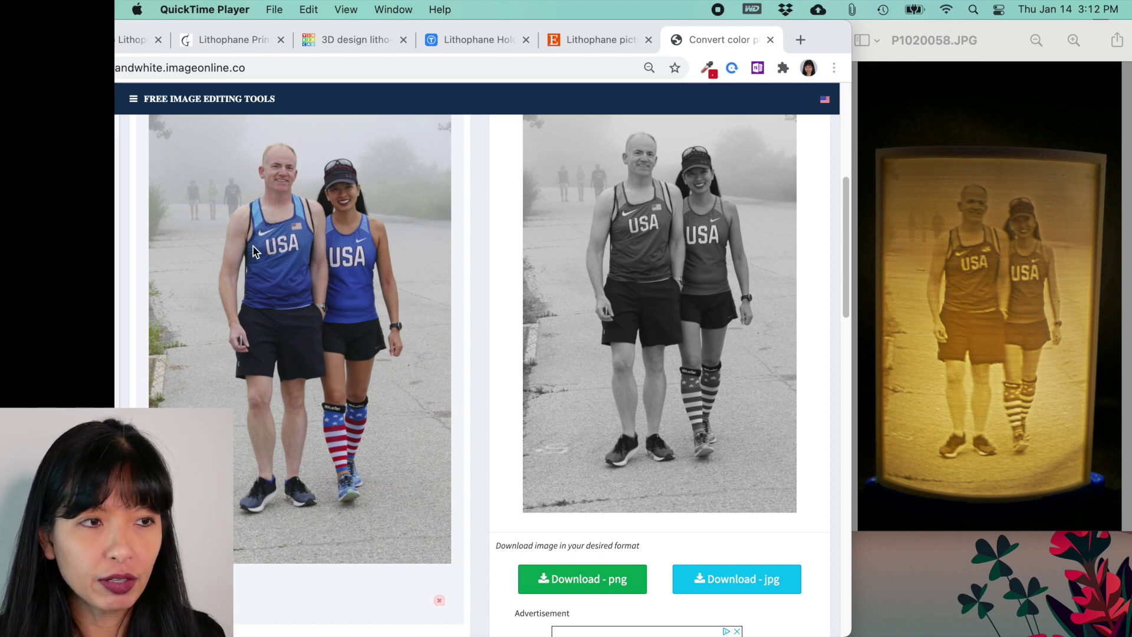
- Scroll up the page holding the converted photo before heading to Etsy's lithophane listings
{"action": "scroll", "coordinate": [254, 250], "scroll_direction": "up", "scroll_amount": 2}
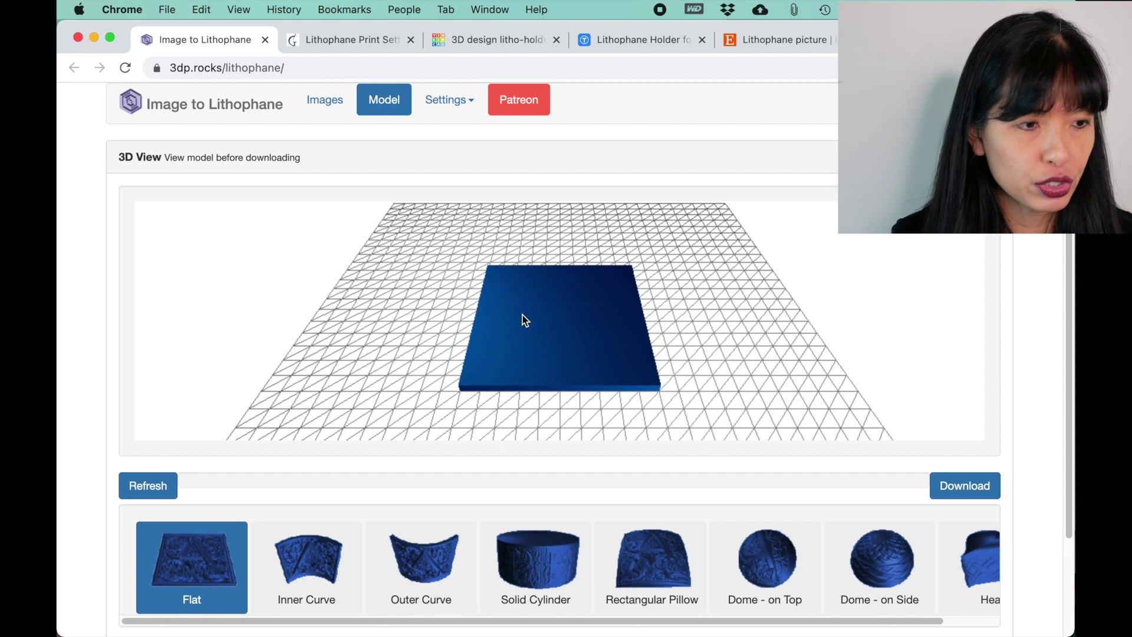
- Drag the running photo from Finder onto Image to Lithophane's drop area to load it
{"action": "left_click", "coordinate": [322, 100]}
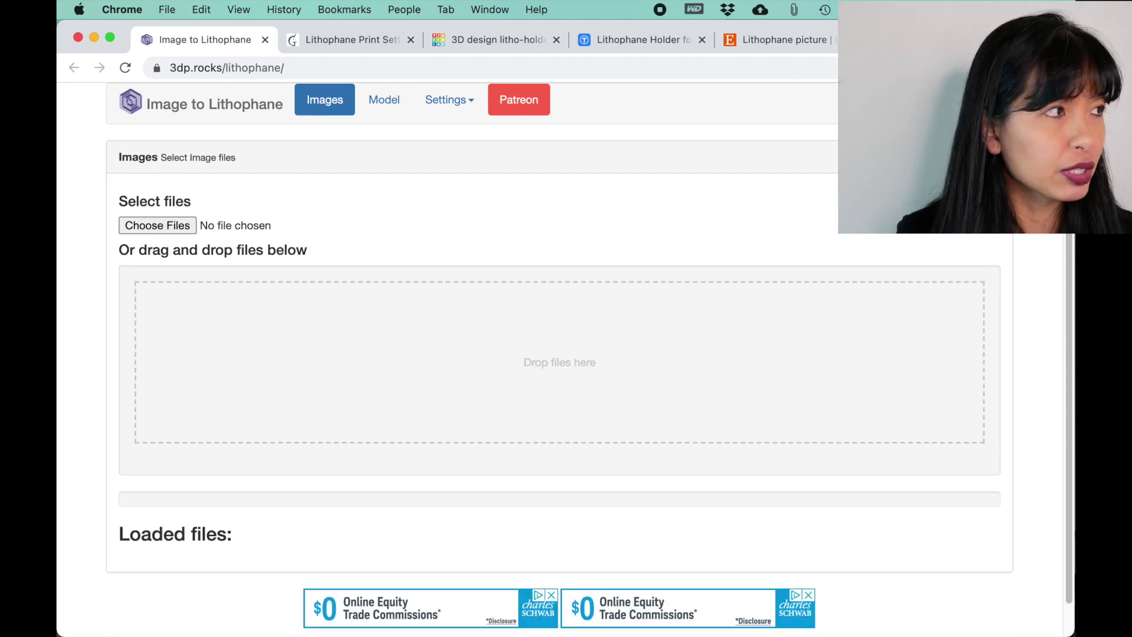
{"action": "key", "text": "super+Tab"}
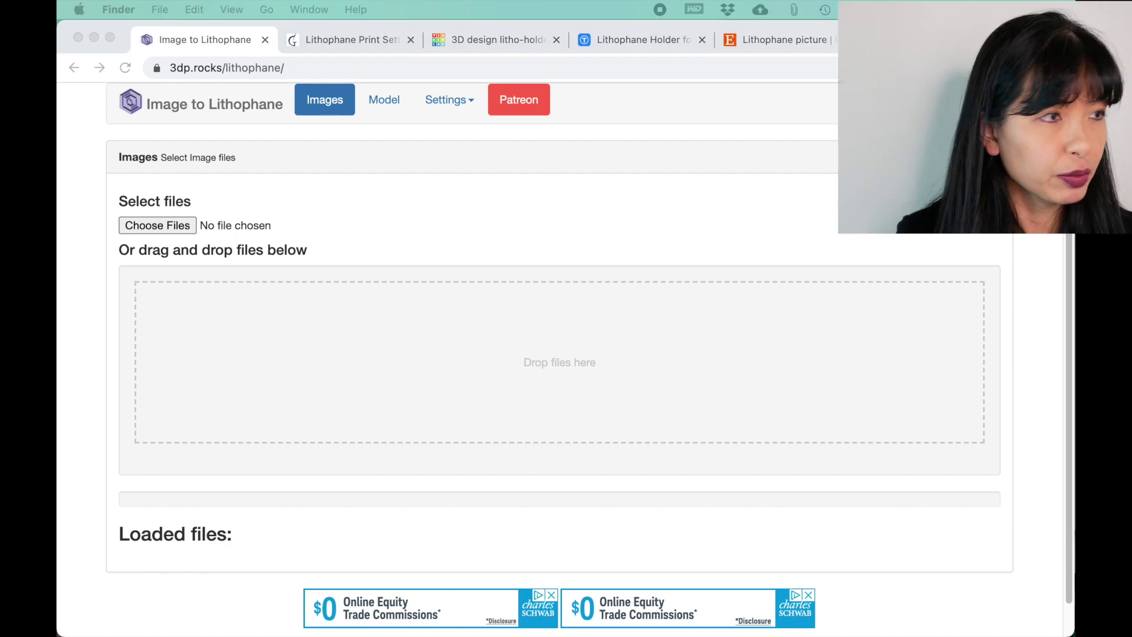
{"action": "left_click_drag", "start_coordinate": [648, 625], "coordinate": [543, 377]}
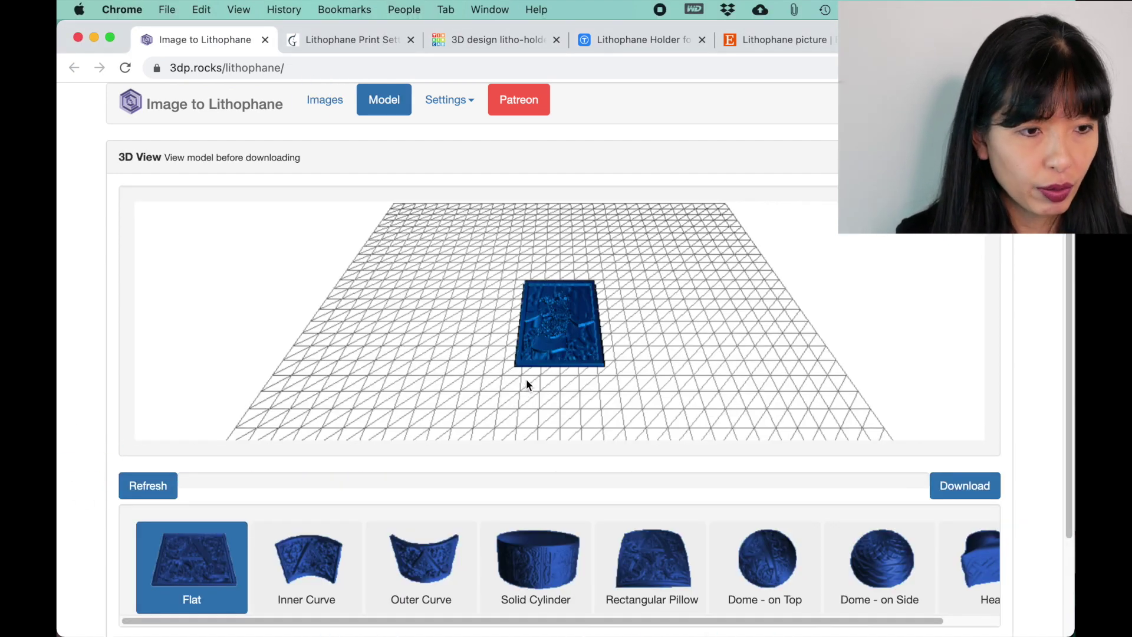
- Switch the lithophane to Outer Curve, refresh it, and set Maximum Size to 70 mm
{"action": "left_click", "coordinate": [440, 560]}
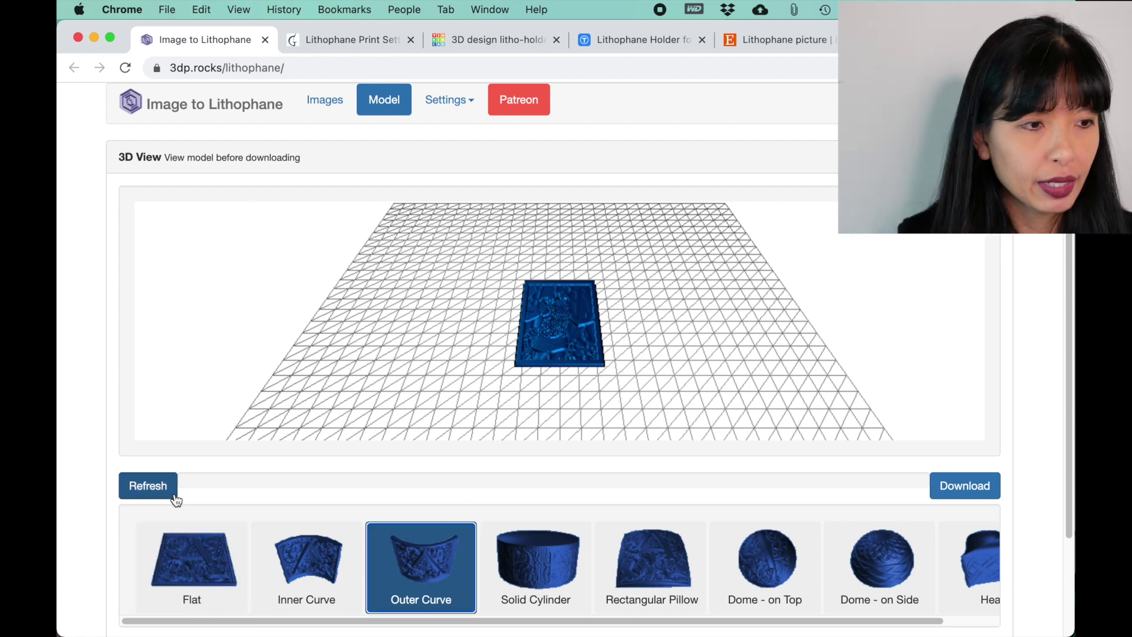
{"action": "left_click", "coordinate": [157, 486]}
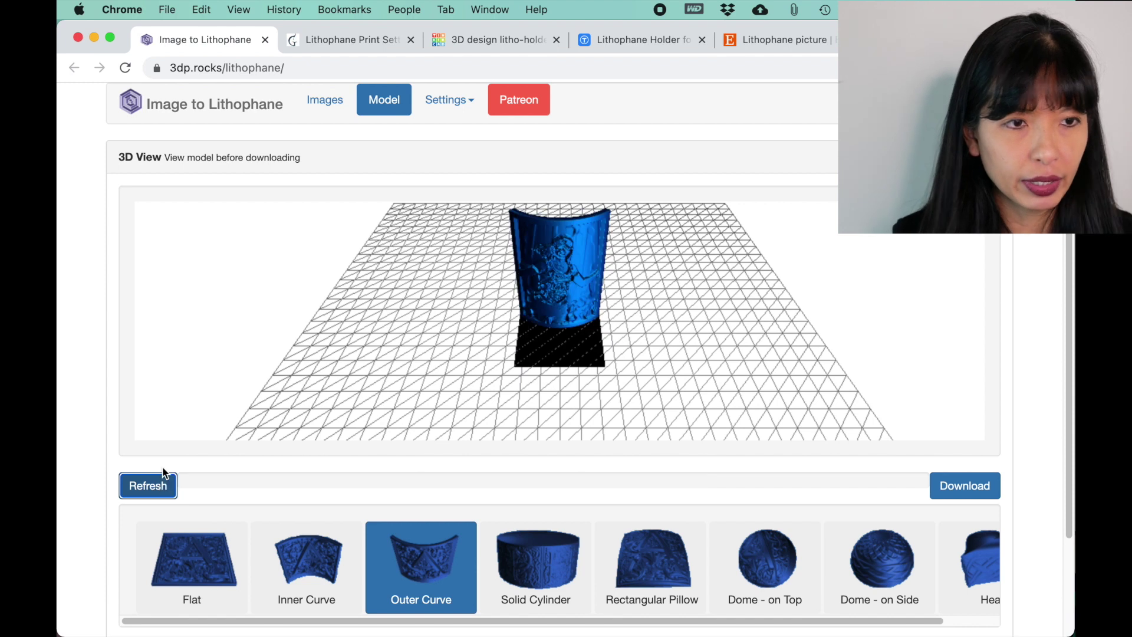
{"action": "left_click", "coordinate": [437, 98]}
{"action": "left_click", "coordinate": [467, 133]}
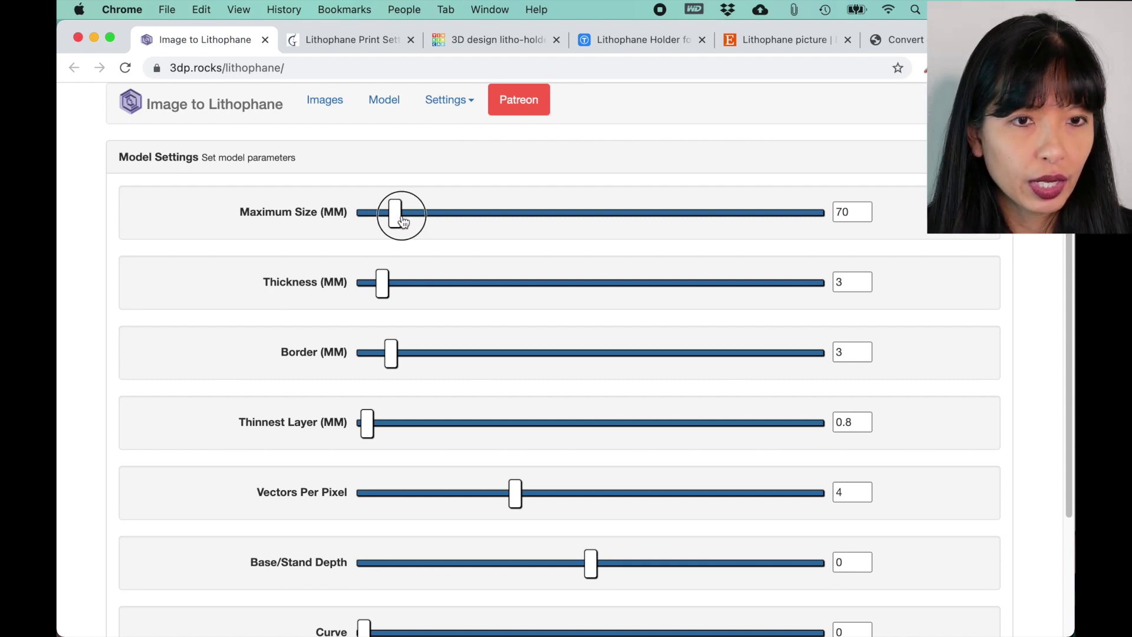
{"action": "mouse_move", "coordinate": [399, 216]}
{"action": "left_mouse_down"}
{"action": "mouse_move", "coordinate": [419, 214]}
{"action": "mouse_move", "coordinate": [402, 228]}
{"action": "left_mouse_up"}
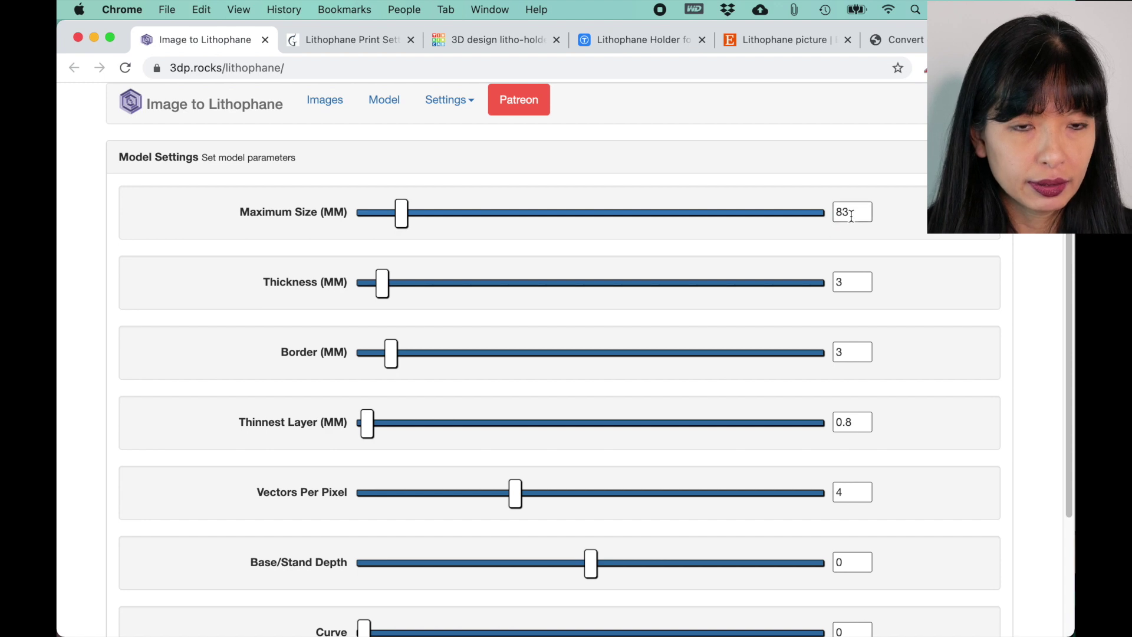
{"action": "left_click_drag", "start_coordinate": [851, 216], "coordinate": [821, 215]}
{"action": "type", "text": "70"}
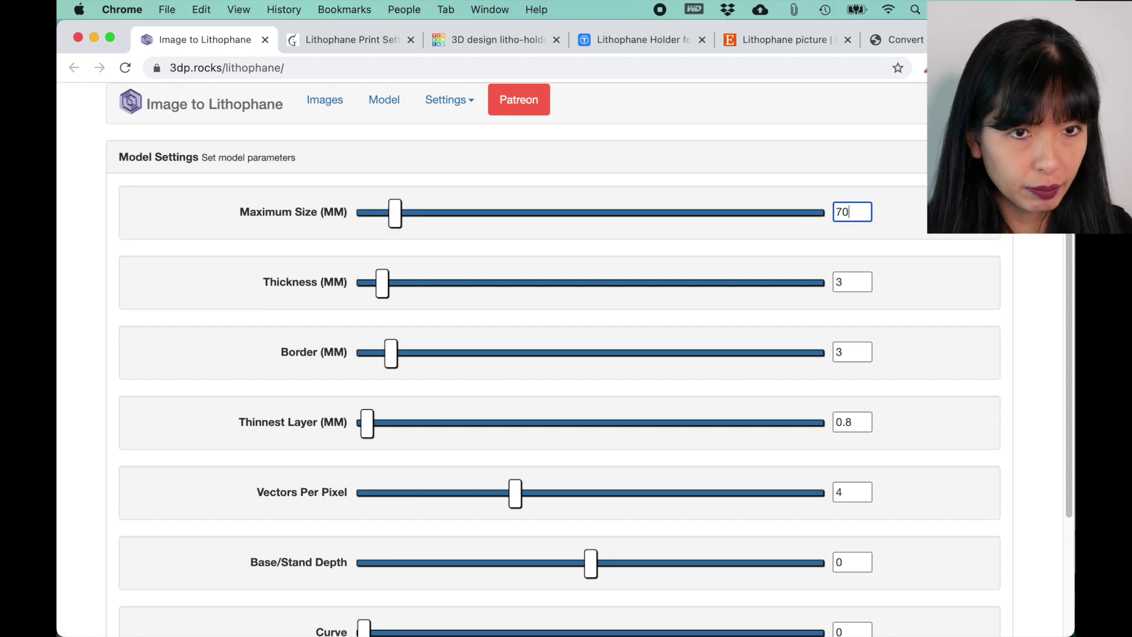
{"action": "left_click", "coordinate": [852, 280]}
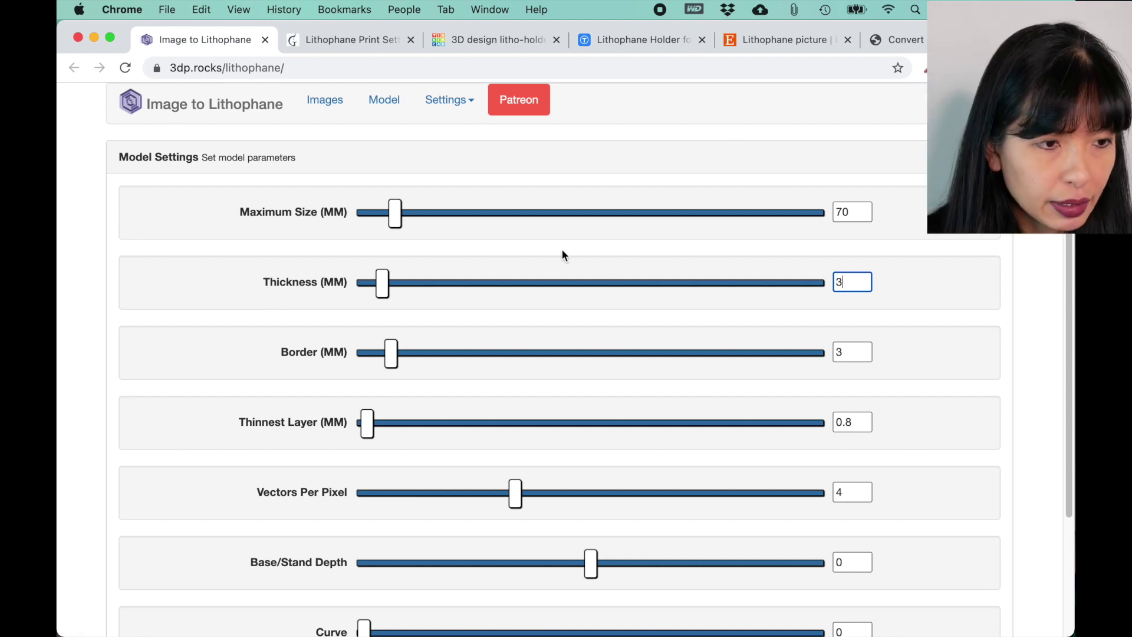
{"action": "left_click", "coordinate": [444, 100]}
- Review Image Settings (Positive, no mirror or flip, 1×1 repeat) and glance at the reference photo
{"action": "left_click", "coordinate": [463, 152]}
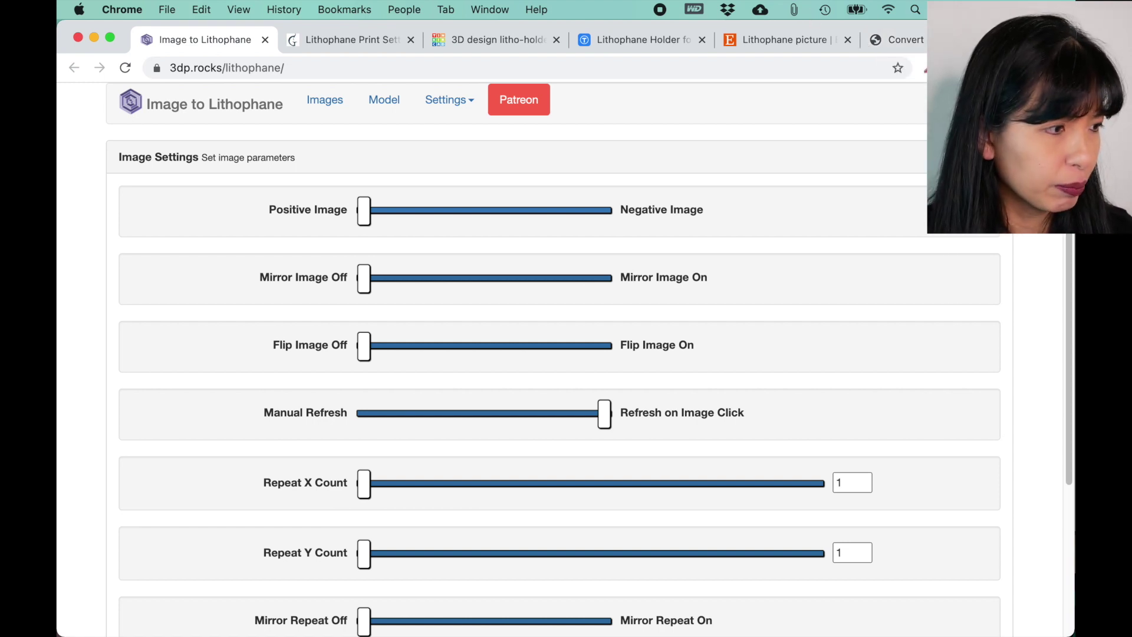
{"action": "key", "text": "super+Tab"}
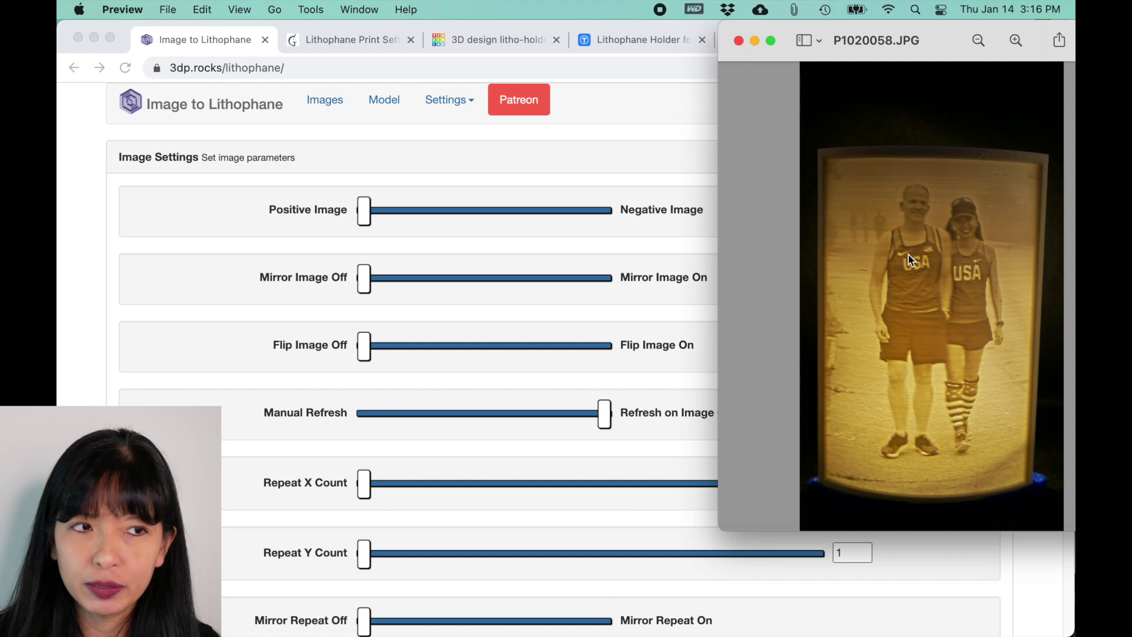
{"action": "left_click", "coordinate": [631, 118]}
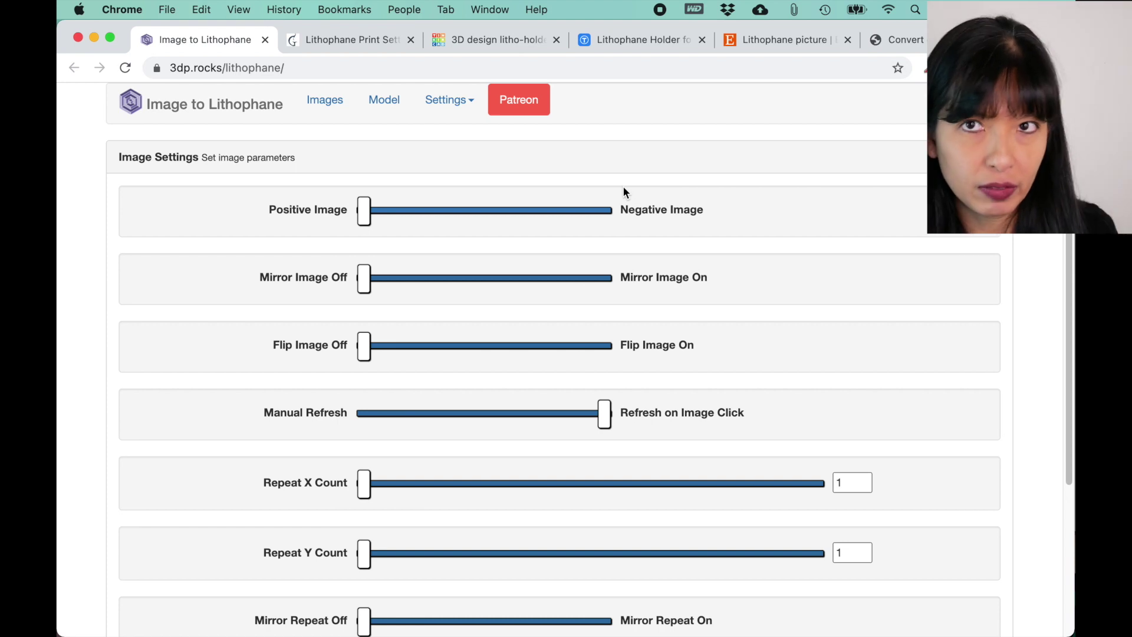
- Refresh the 70 mm curved lithophane model, inspect it, and download it as an STL
{"action": "left_click", "coordinate": [383, 107]}
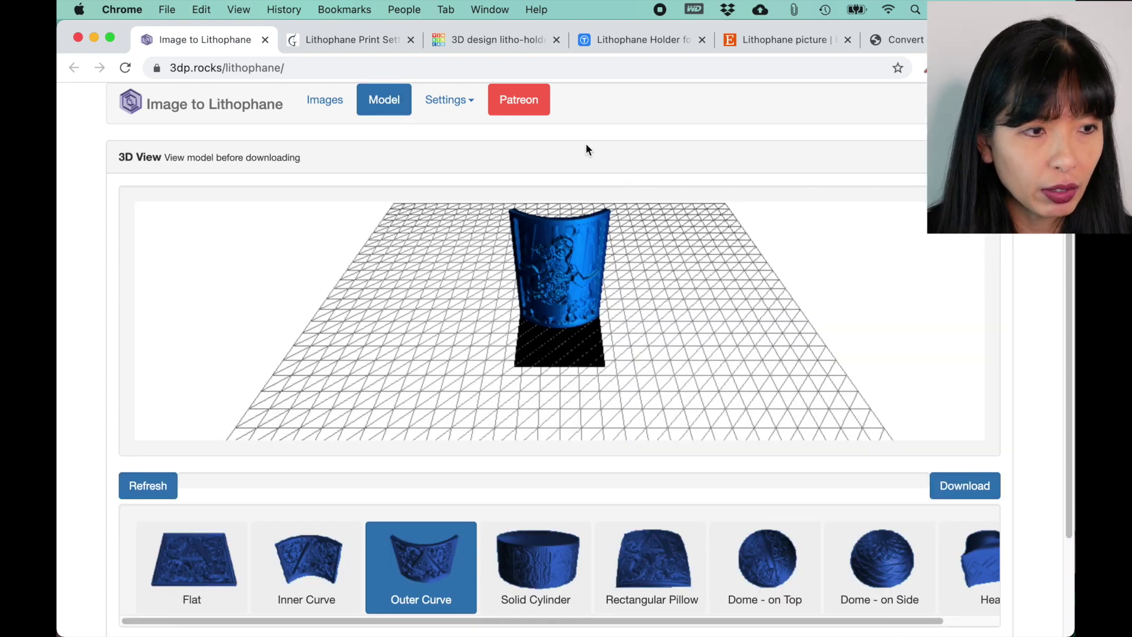
{"action": "left_click", "coordinate": [148, 485]}
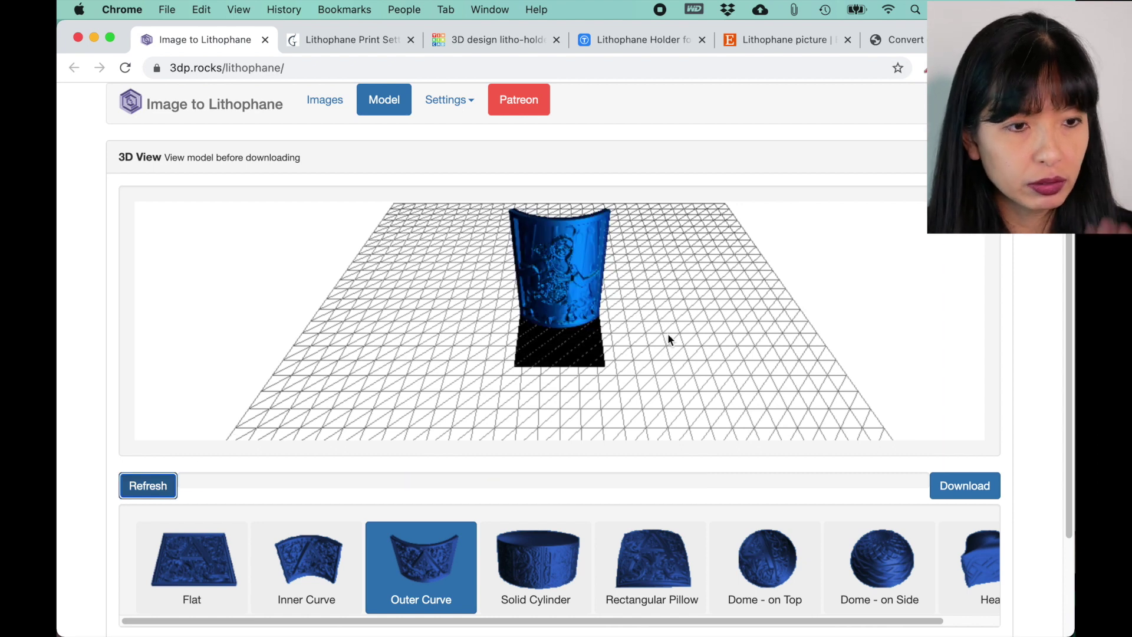
{"action": "left_click_drag", "start_coordinate": [725, 336], "coordinate": [493, 326]}
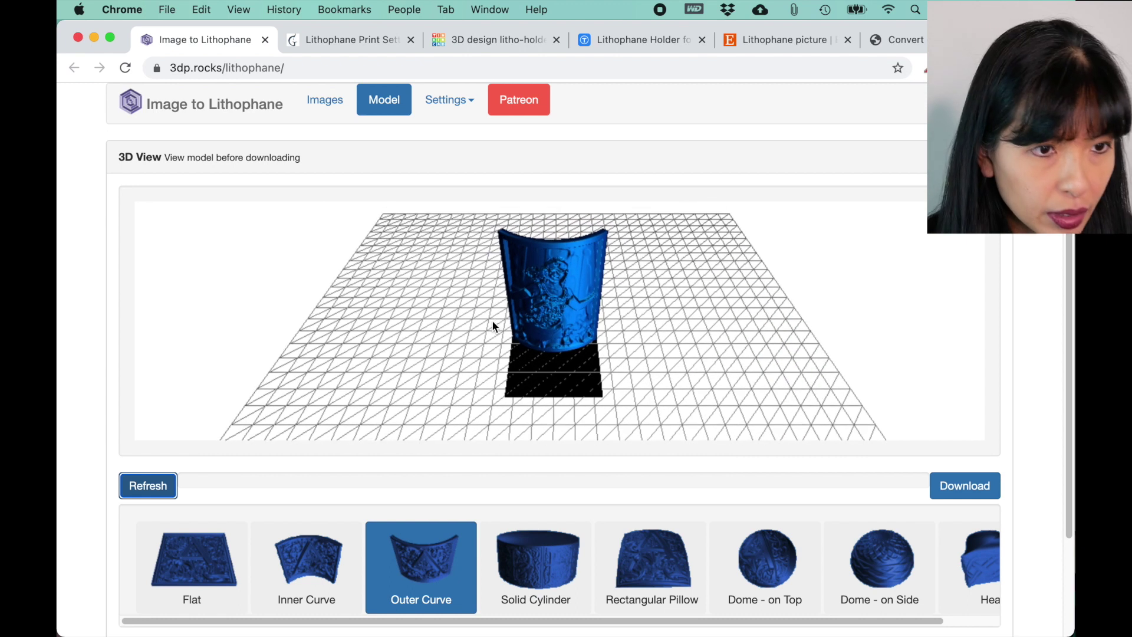
{"action": "left_click", "coordinate": [959, 489]}
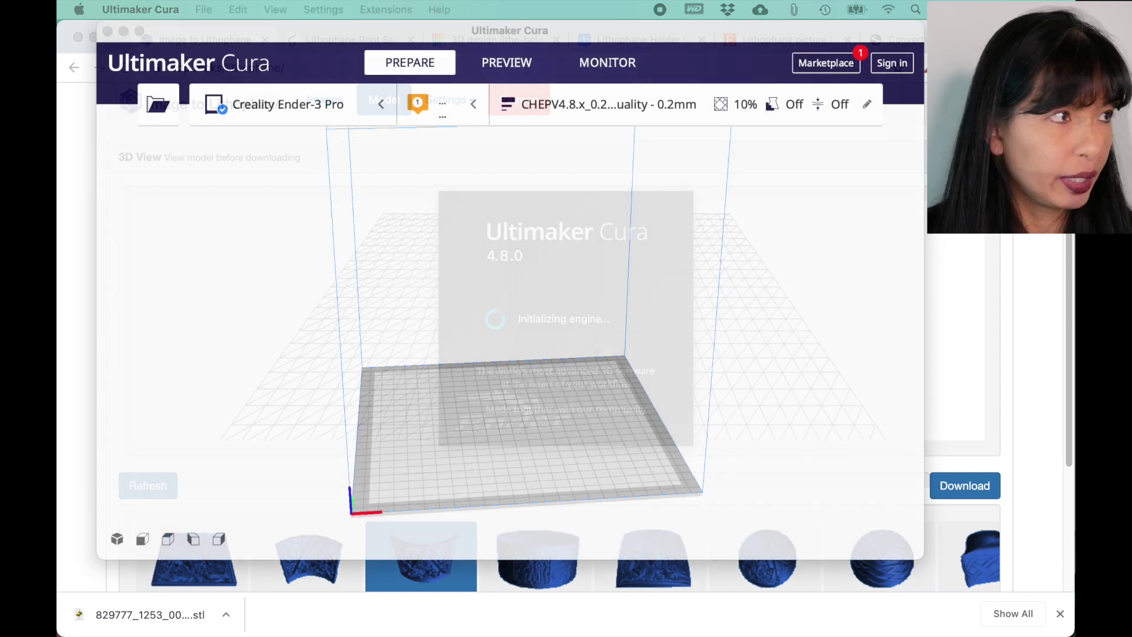
- Place the lithophane STL on Cura's Ender-3 Pro build plate and show the Profile list
{"action": "left_click_drag", "start_coordinate": [150, 614], "coordinate": [449, 458]}
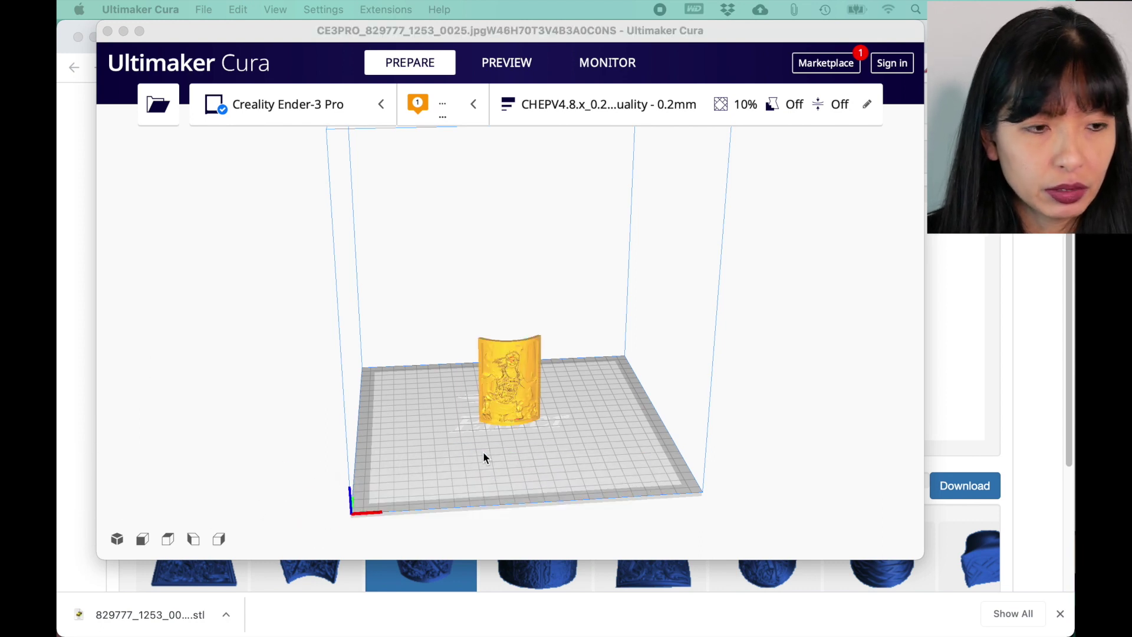
{"action": "scroll", "coordinate": [607, 453], "scroll_direction": "up", "scroll_amount": 4}
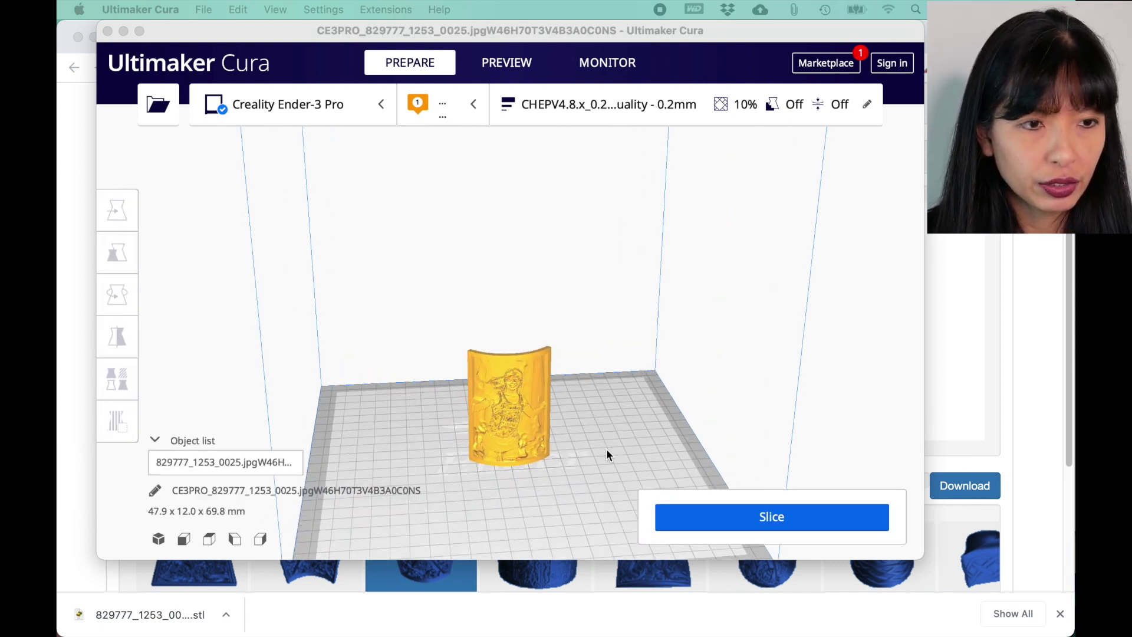
{"action": "right_click_drag", "start_coordinate": [606, 454], "coordinate": [552, 460]}
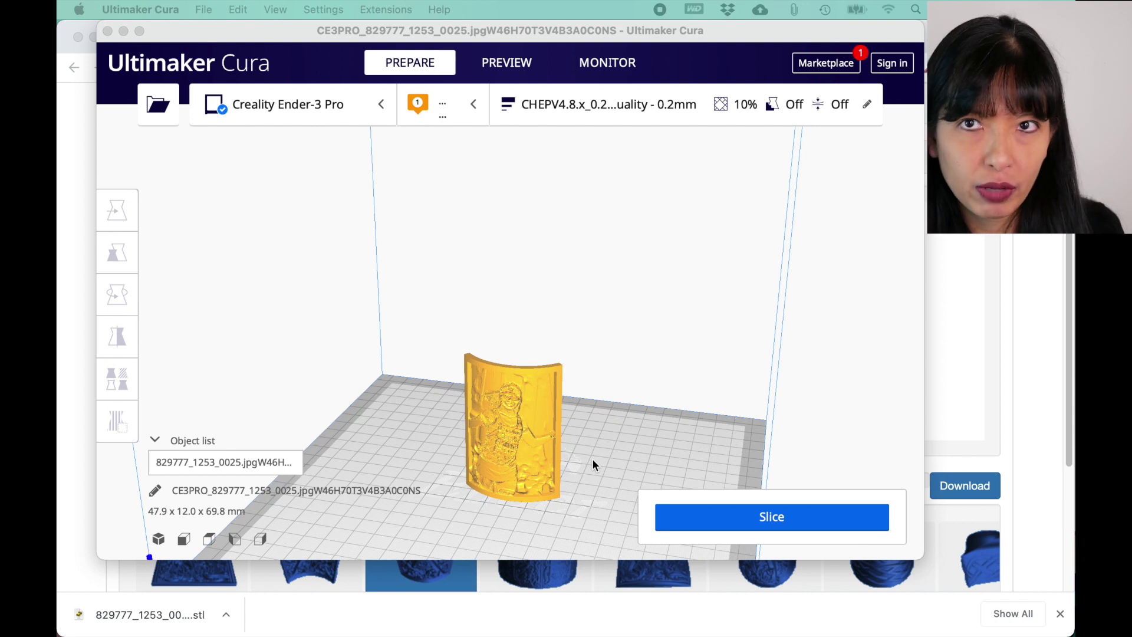
{"action": "left_click", "coordinate": [592, 464]}
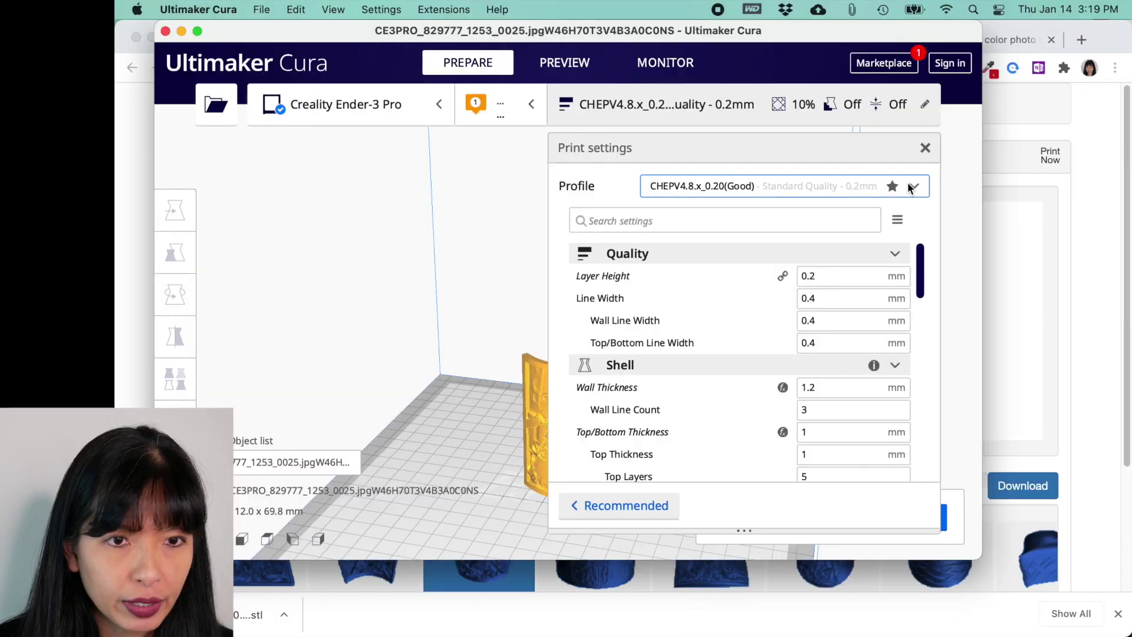
{"action": "left_click", "coordinate": [910, 186]}
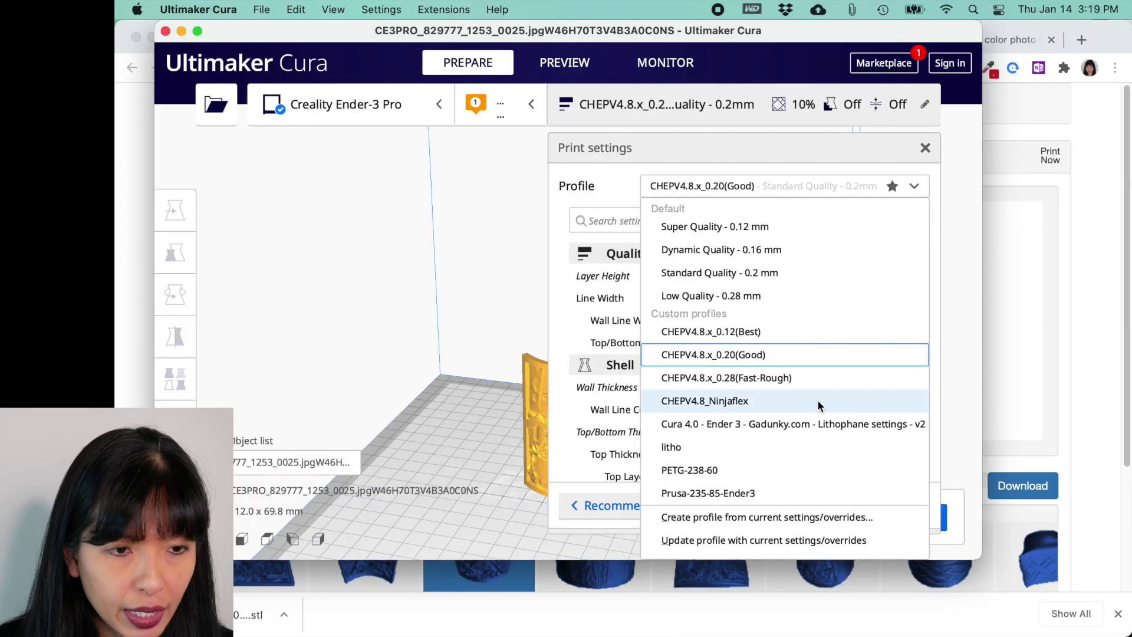
- Switch to the litho Super Quality 0.12mm profile, discarding changes, with 205 °C nozzle and 60 °C bed
{"action": "left_click", "coordinate": [726, 448]}
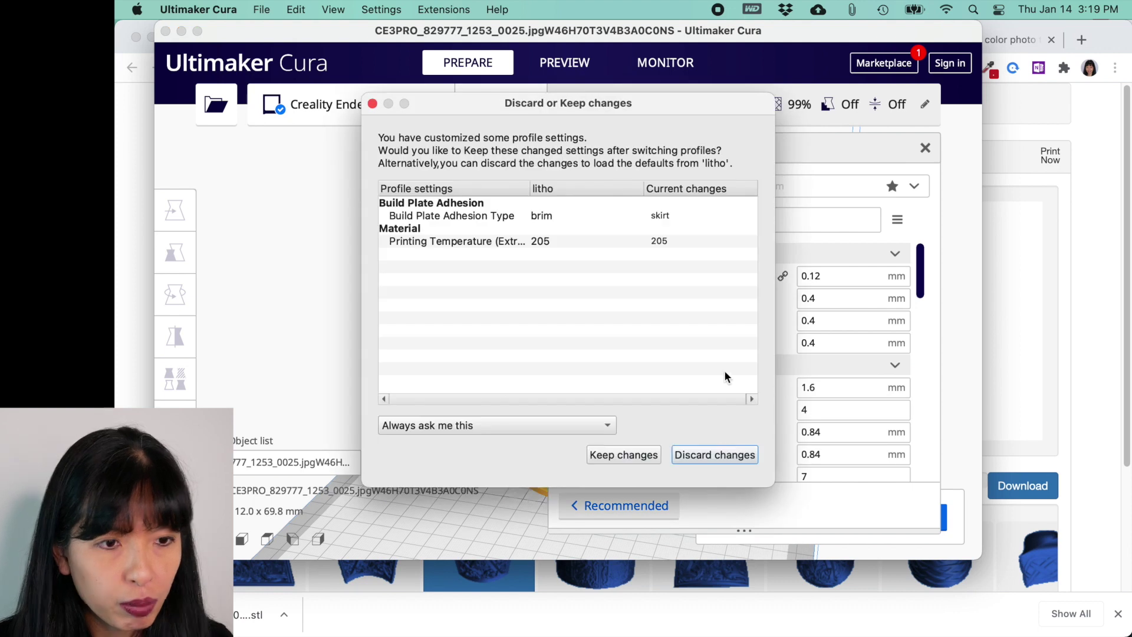
{"action": "left_click", "coordinate": [701, 458]}
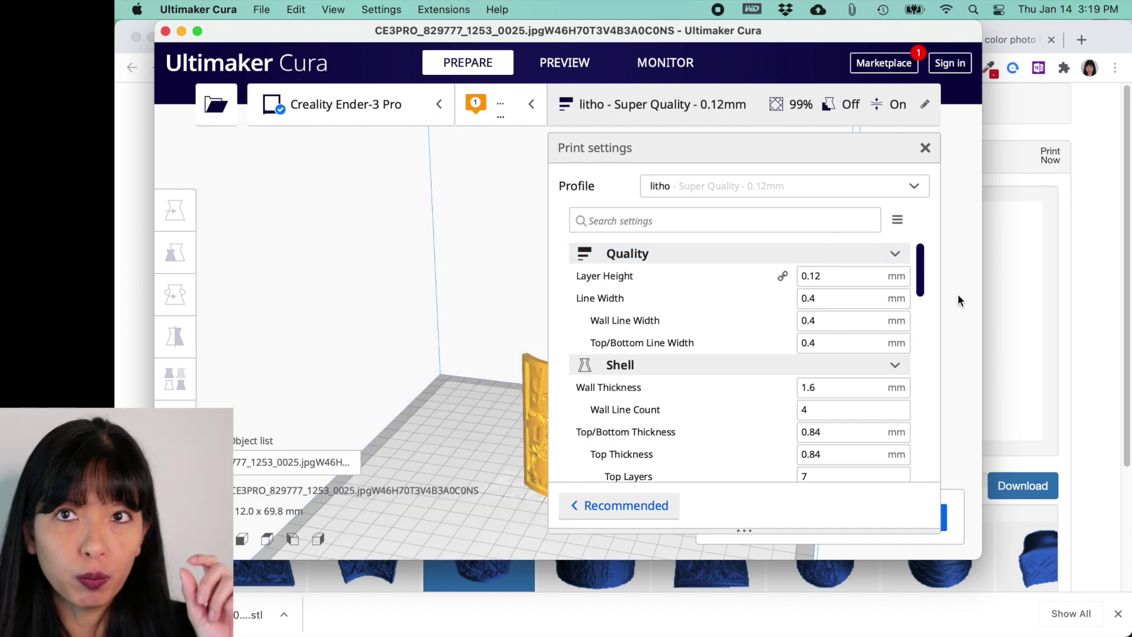
{"action": "left_click_drag", "start_coordinate": [923, 282], "coordinate": [926, 343]}
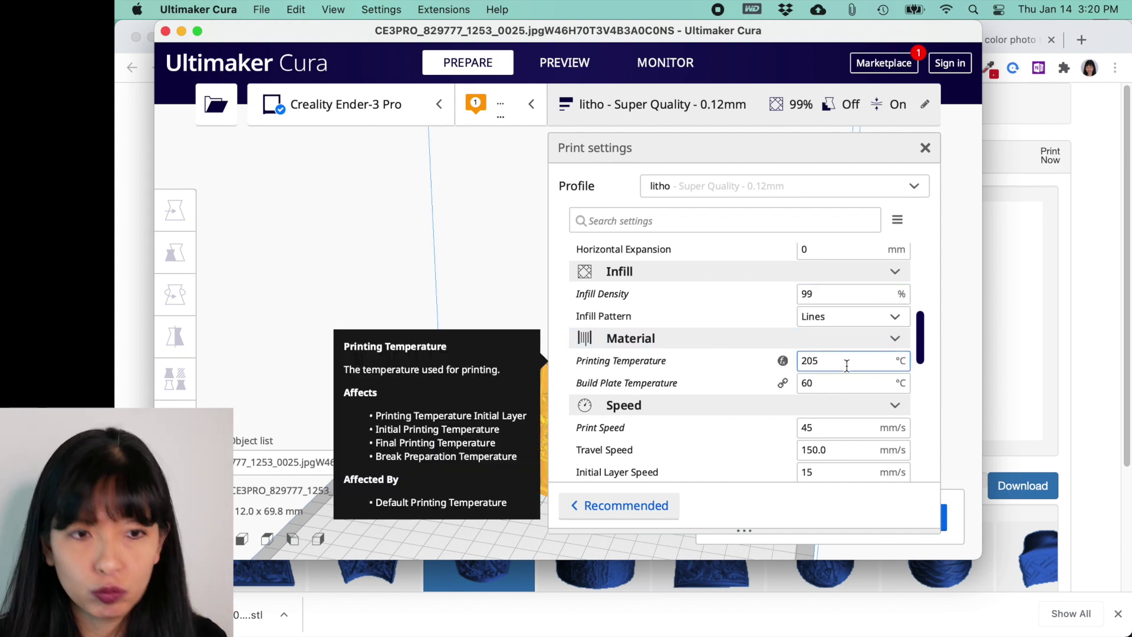
- Set the litho profile's Combing Mode to All, leaving Print Speed at 45 mm/s
{"action": "left_click_drag", "start_coordinate": [919, 351], "coordinate": [921, 384]}
{"action": "left_click", "coordinate": [838, 300]}
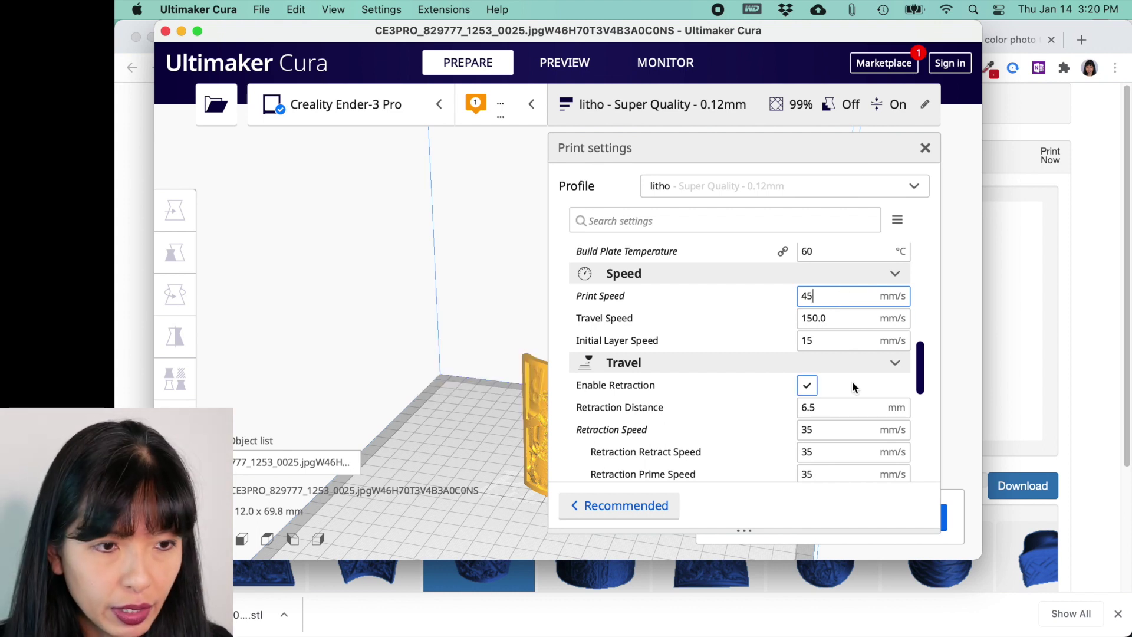
{"action": "scroll", "coordinate": [852, 379], "scroll_direction": "down", "scroll_amount": 2}
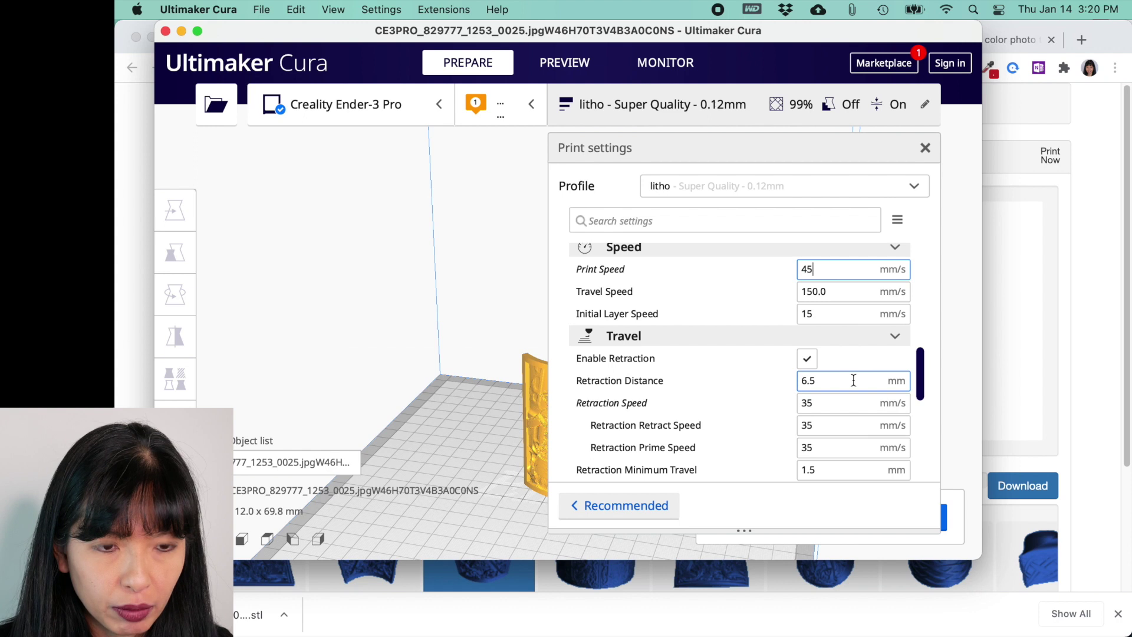
{"action": "scroll", "coordinate": [852, 379], "scroll_direction": "down", "scroll_amount": 4}
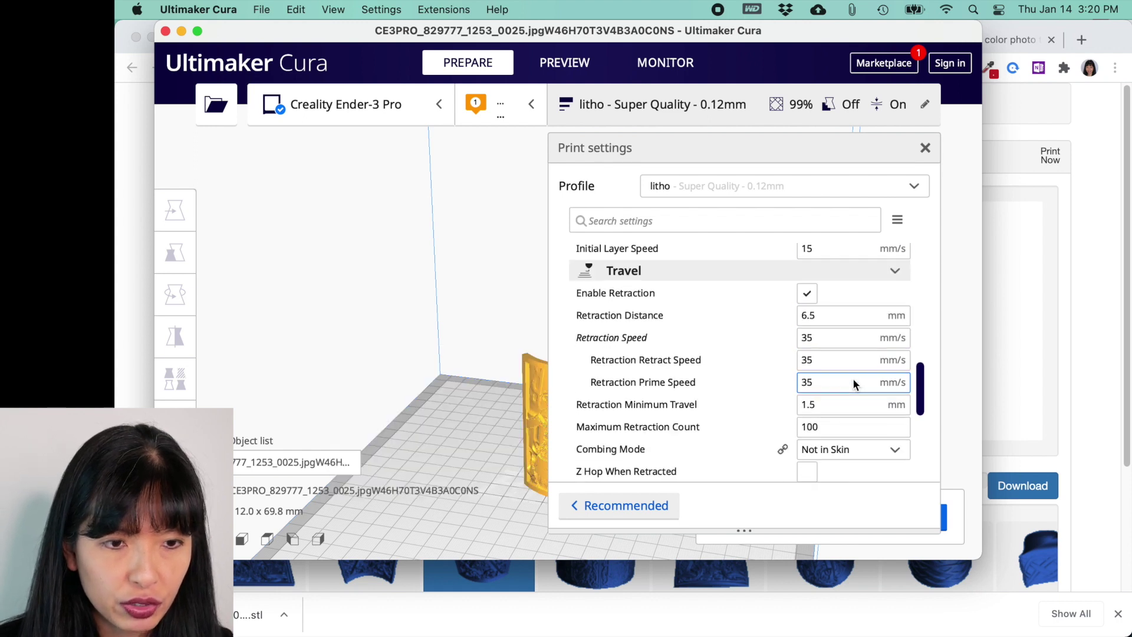
{"action": "scroll", "coordinate": [852, 382], "scroll_direction": "down", "scroll_amount": 2}
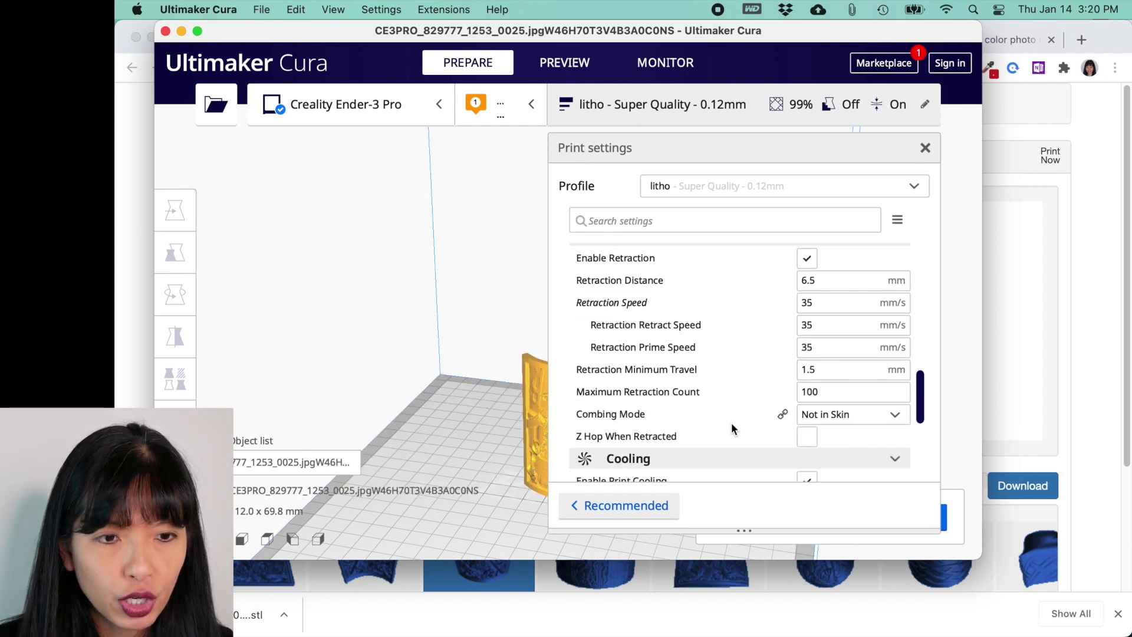
{"action": "left_click", "coordinate": [830, 414]}
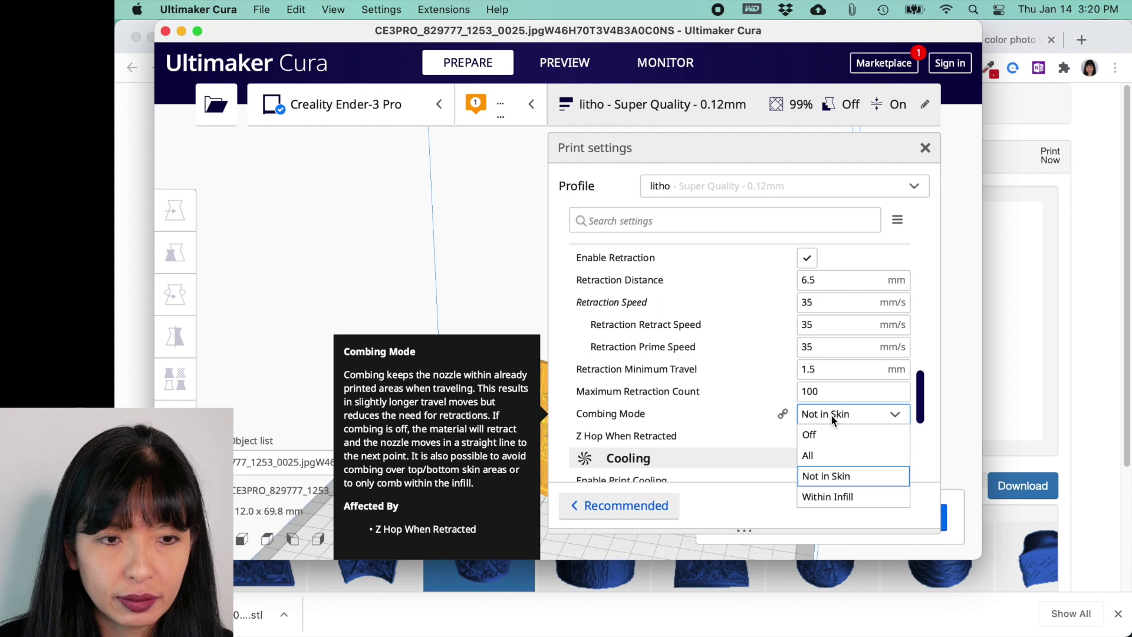
{"action": "left_click", "coordinate": [826, 456]}
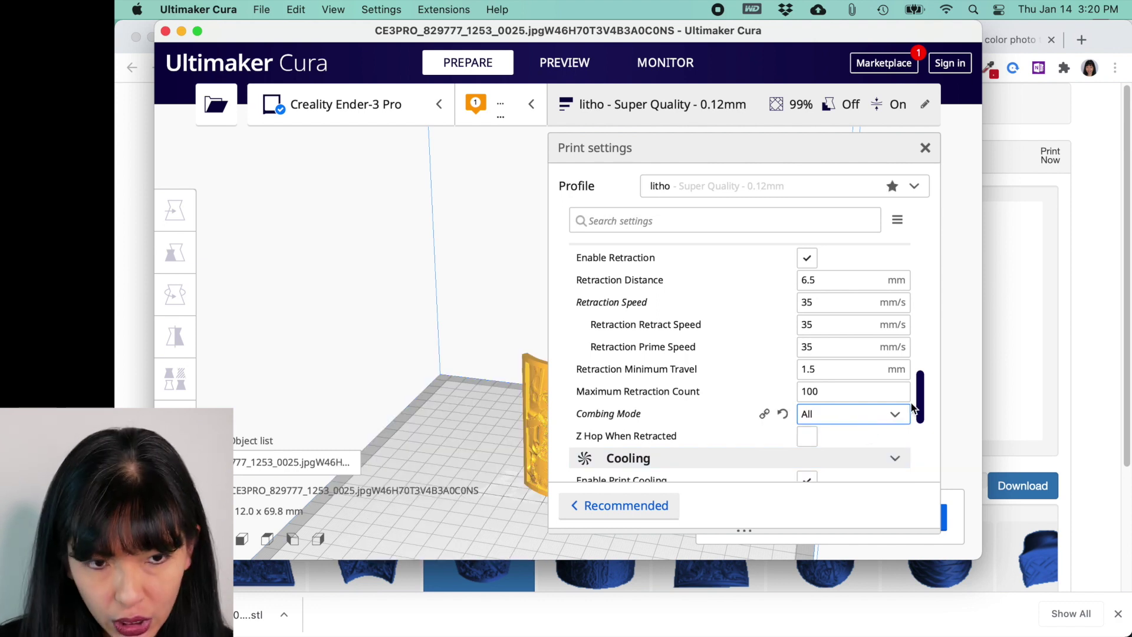
- Check the 8 mm brim, slice the lithophane (2 h 51 min, 9 g), and return to Chrome
{"action": "left_click_drag", "start_coordinate": [918, 407], "coordinate": [918, 477]}
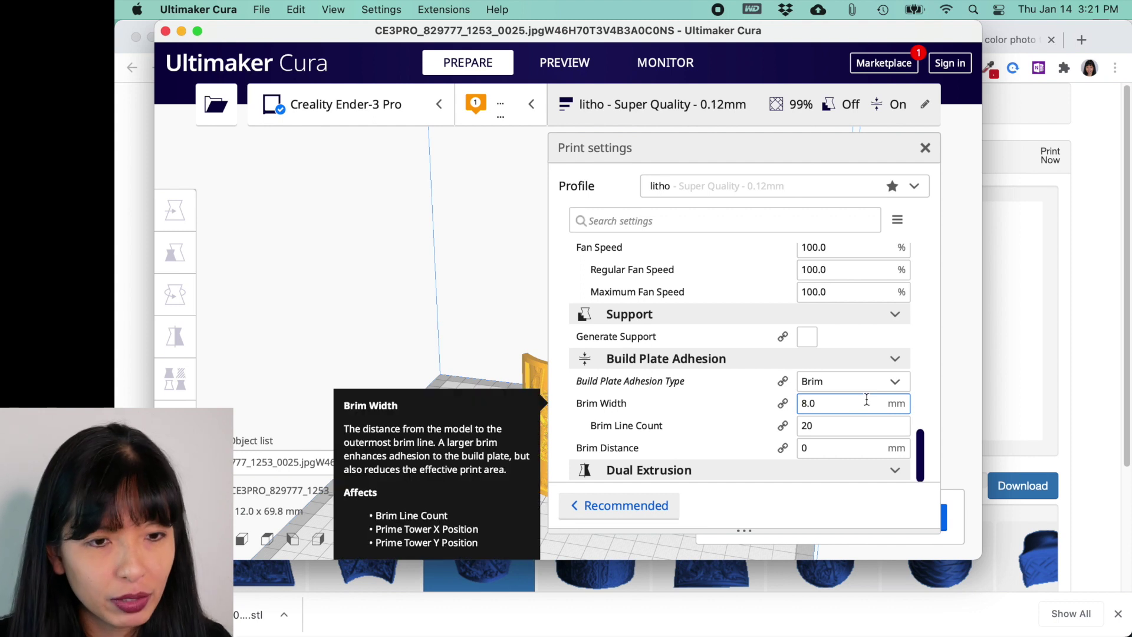
{"action": "left_click", "coordinate": [925, 148]}
{"action": "left_click", "coordinate": [832, 513]}
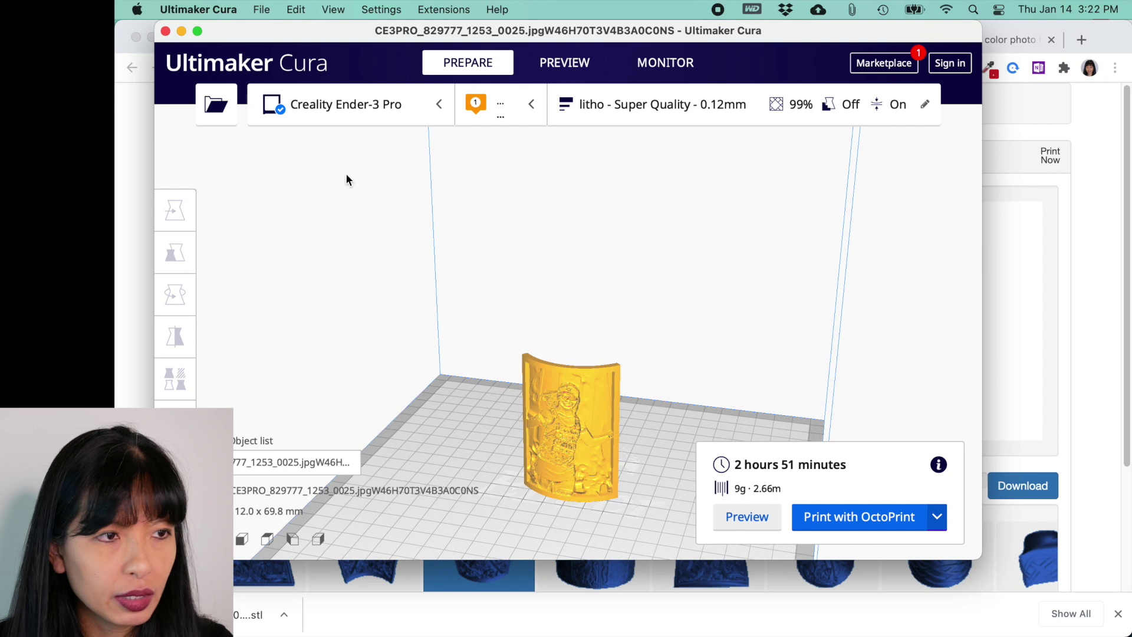
{"action": "left_click", "coordinate": [143, 171]}
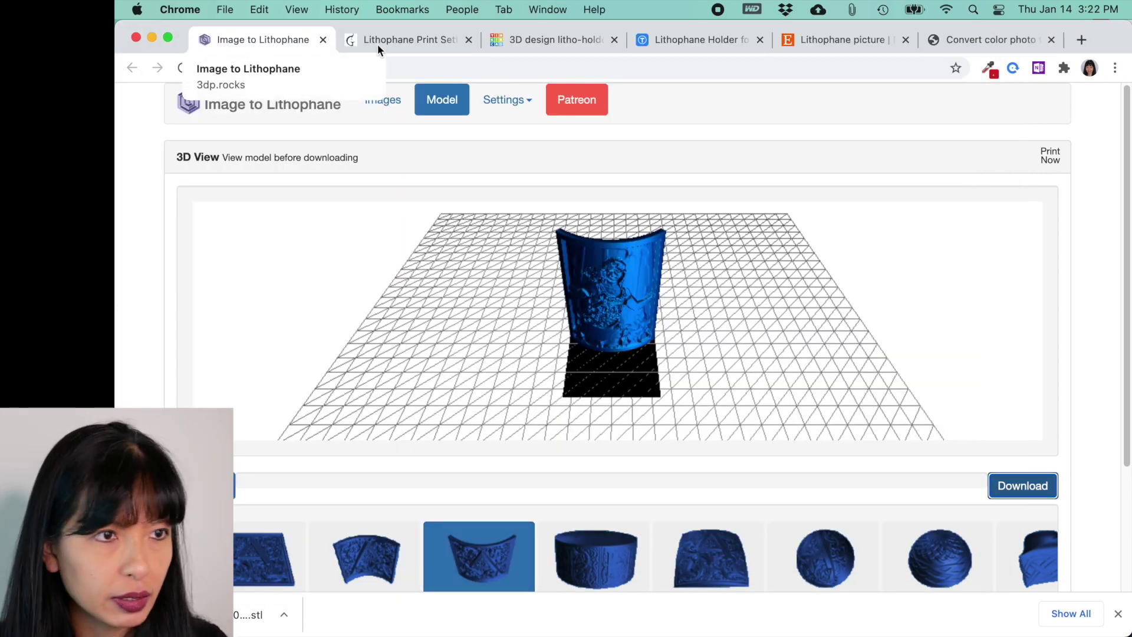
- Read through Gadunky's Lithophane Print Settings guide, dismissing the downloads shelf
{"action": "left_click", "coordinate": [394, 41]}
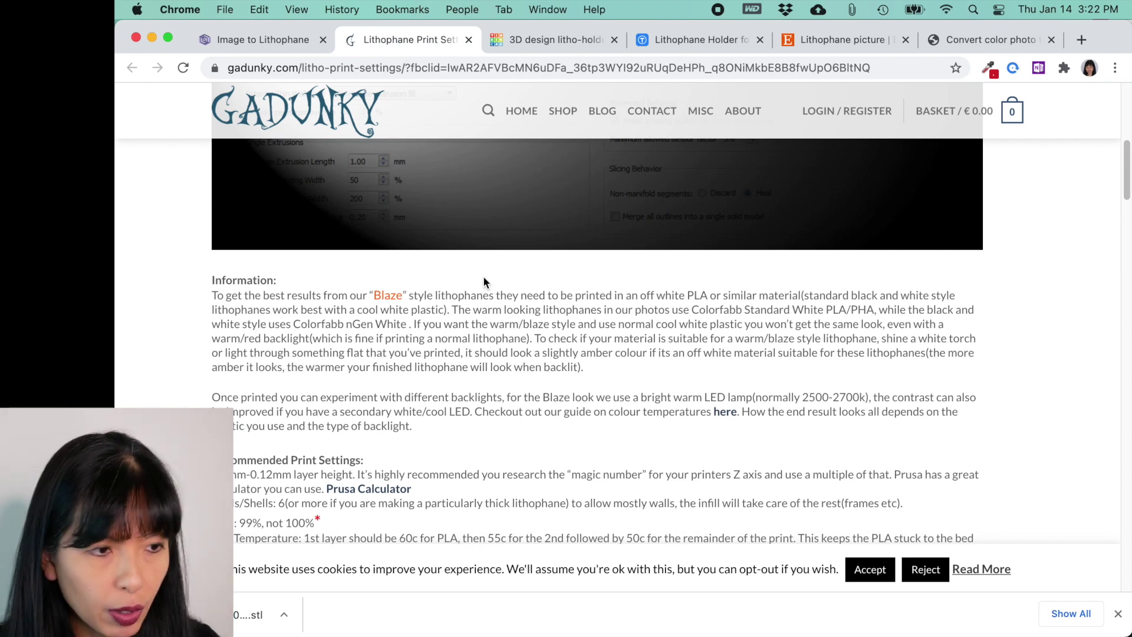
{"action": "scroll", "coordinate": [479, 280], "scroll_direction": "down", "scroll_amount": 1}
{"action": "scroll", "coordinate": [487, 290], "scroll_direction": "down", "scroll_amount": 3}
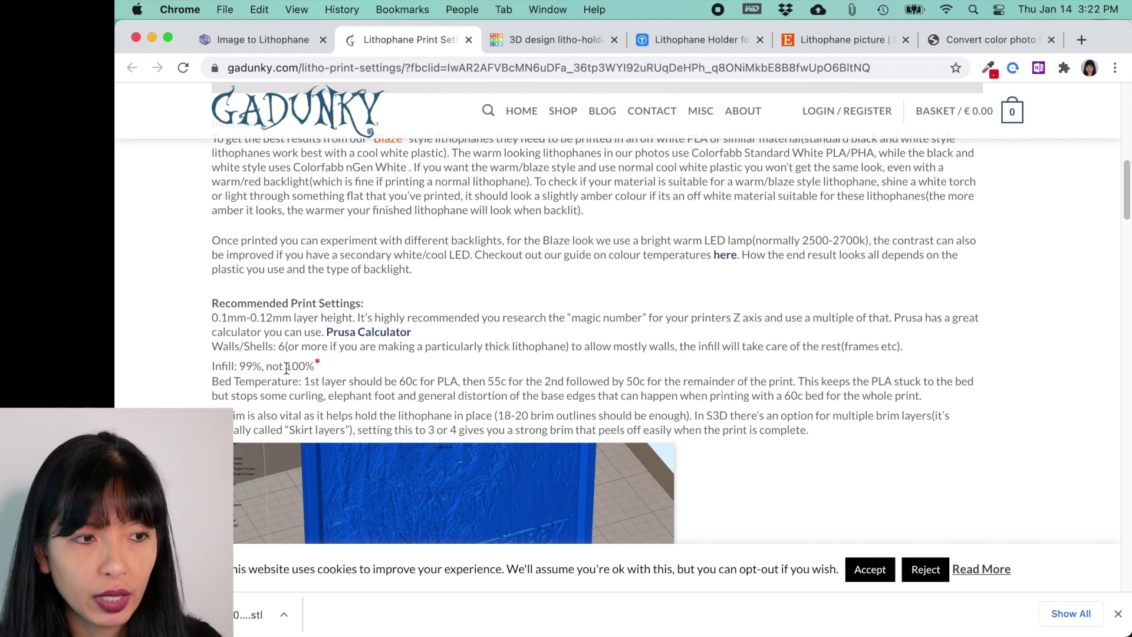
{"action": "scroll", "coordinate": [419, 419], "scroll_direction": "down", "scroll_amount": 2}
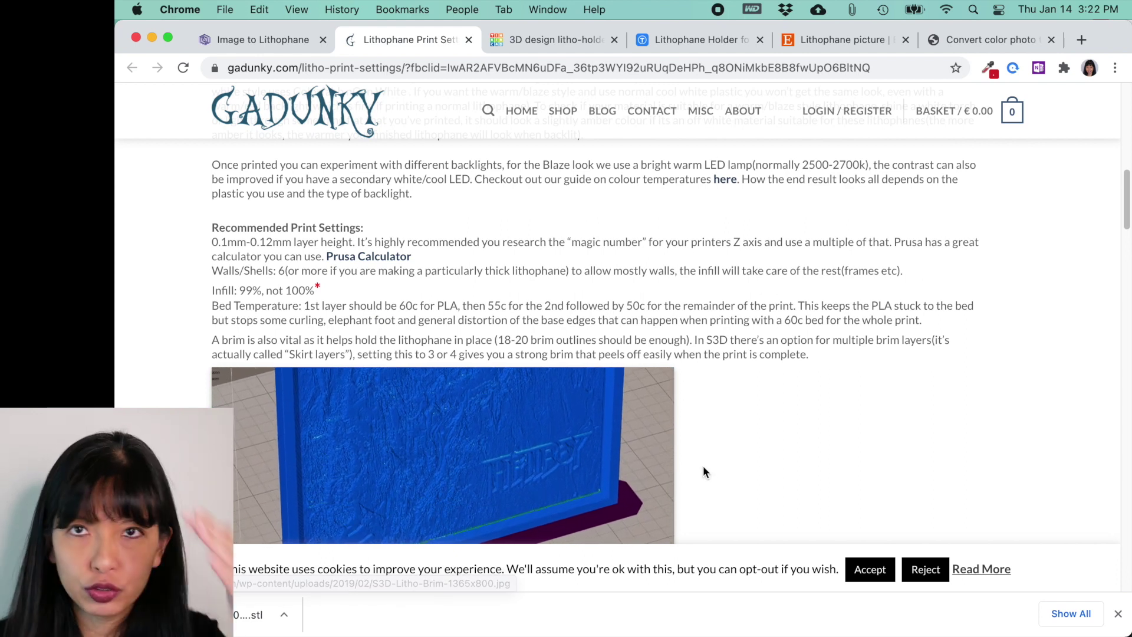
{"action": "scroll", "coordinate": [695, 462], "scroll_direction": "down", "scroll_amount": 8}
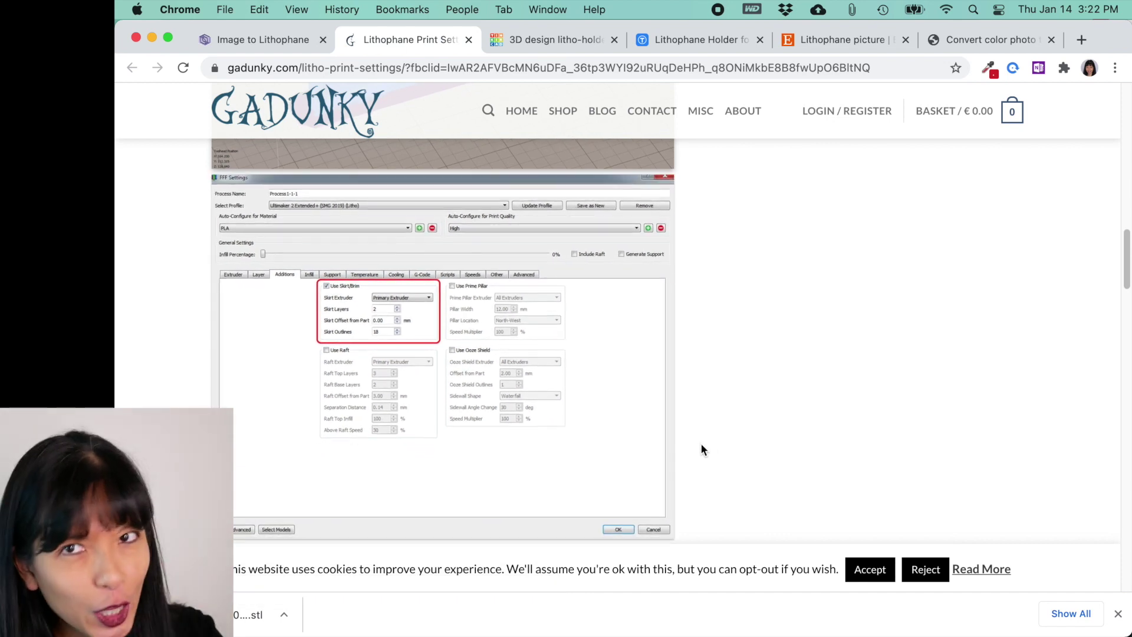
{"action": "scroll", "coordinate": [698, 441], "scroll_direction": "down", "scroll_amount": 6}
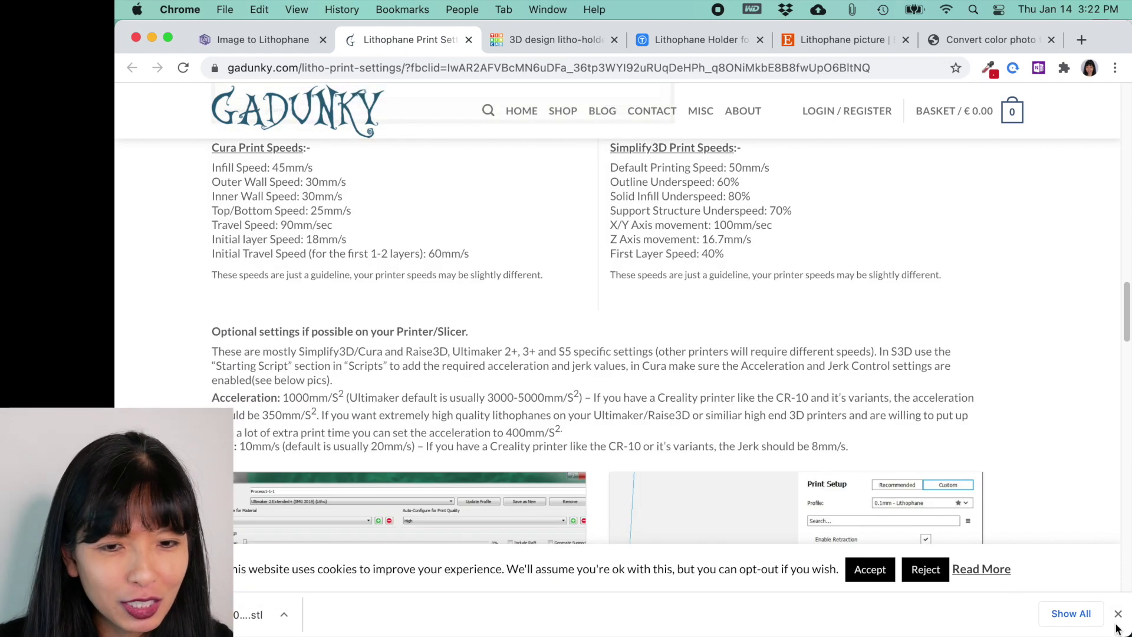
{"action": "left_click", "coordinate": [1117, 614]}
{"action": "scroll", "coordinate": [748, 419], "scroll_direction": "down", "scroll_amount": 10}
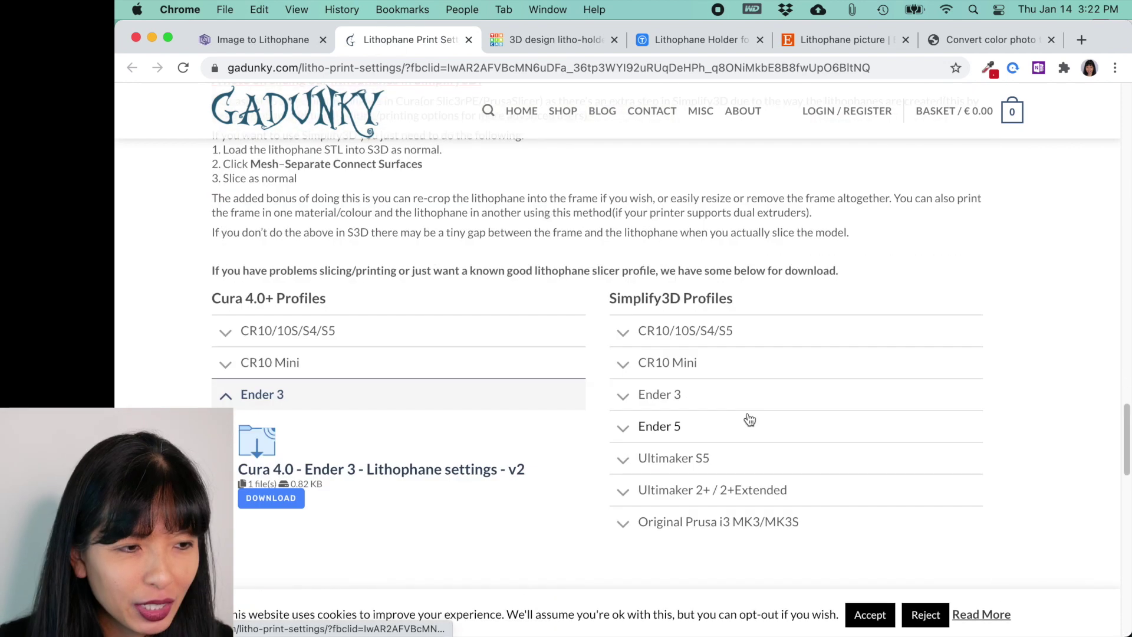
- Expand the Cura 4.0+ profile entries to reveal the Ender 3 profile download
{"action": "left_click", "coordinate": [303, 330]}
{"action": "left_click", "coordinate": [304, 331]}
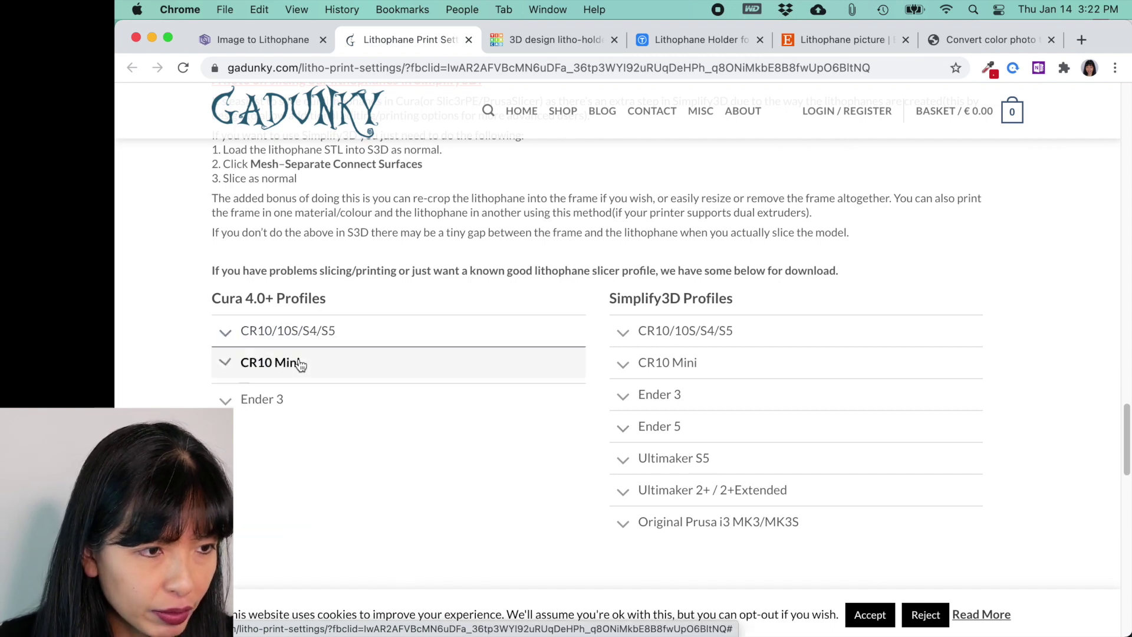
{"action": "left_click", "coordinate": [302, 365]}
{"action": "left_click", "coordinate": [277, 399]}
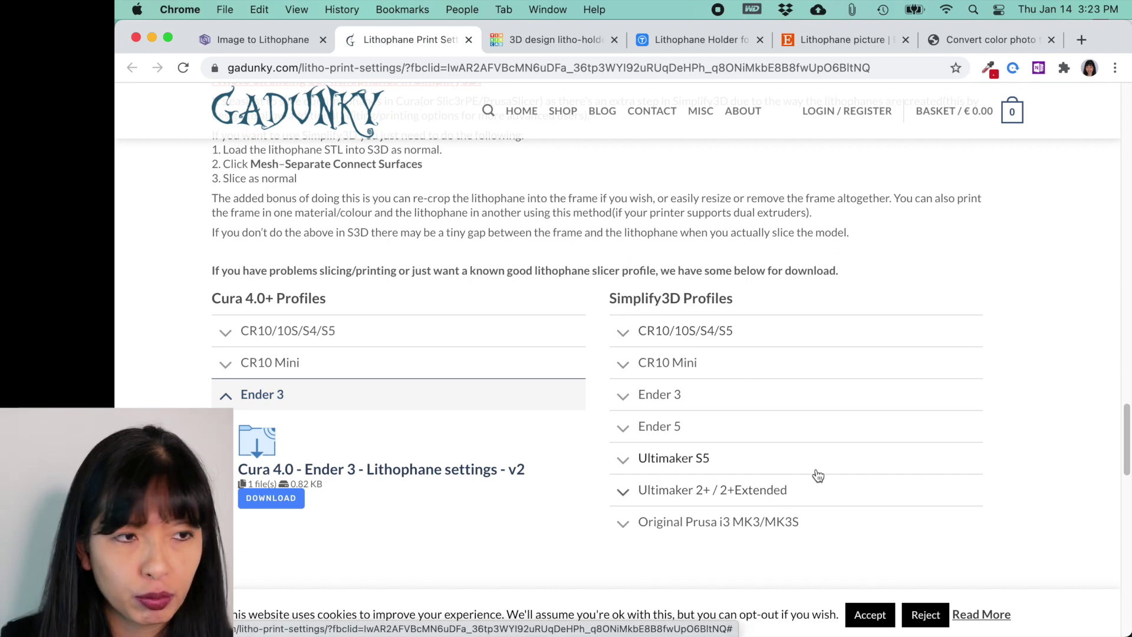
{"action": "scroll", "coordinate": [534, 179], "scroll_direction": "down", "scroll_amount": 2}
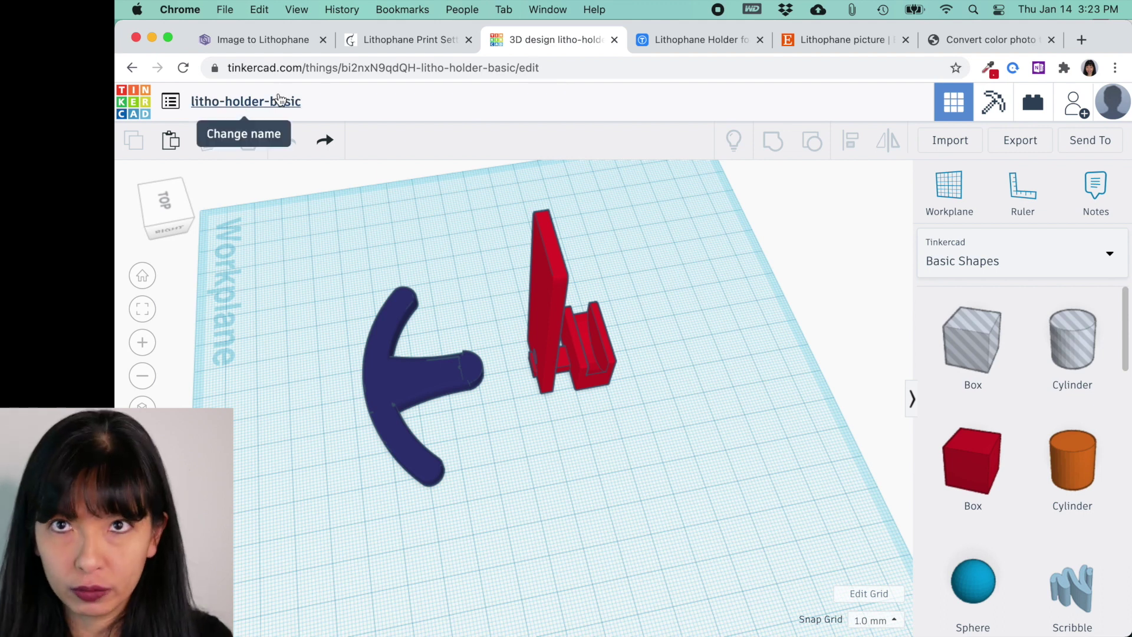
{"action": "left_click", "coordinate": [686, 46]}
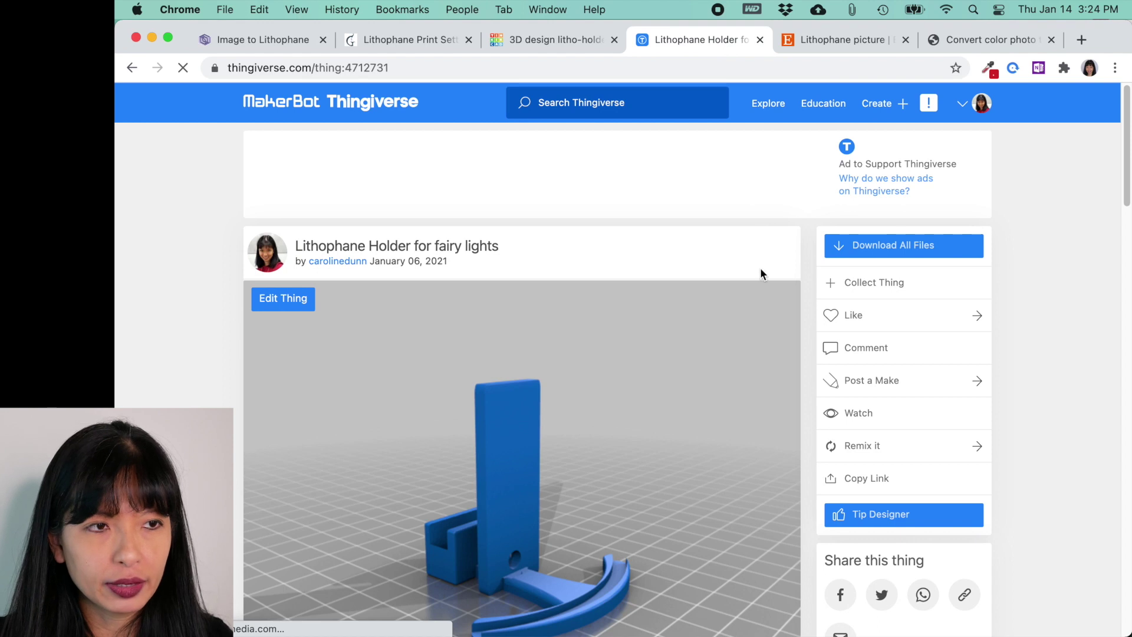
{"action": "scroll", "coordinate": [763, 283], "scroll_direction": "down", "scroll_amount": 3}
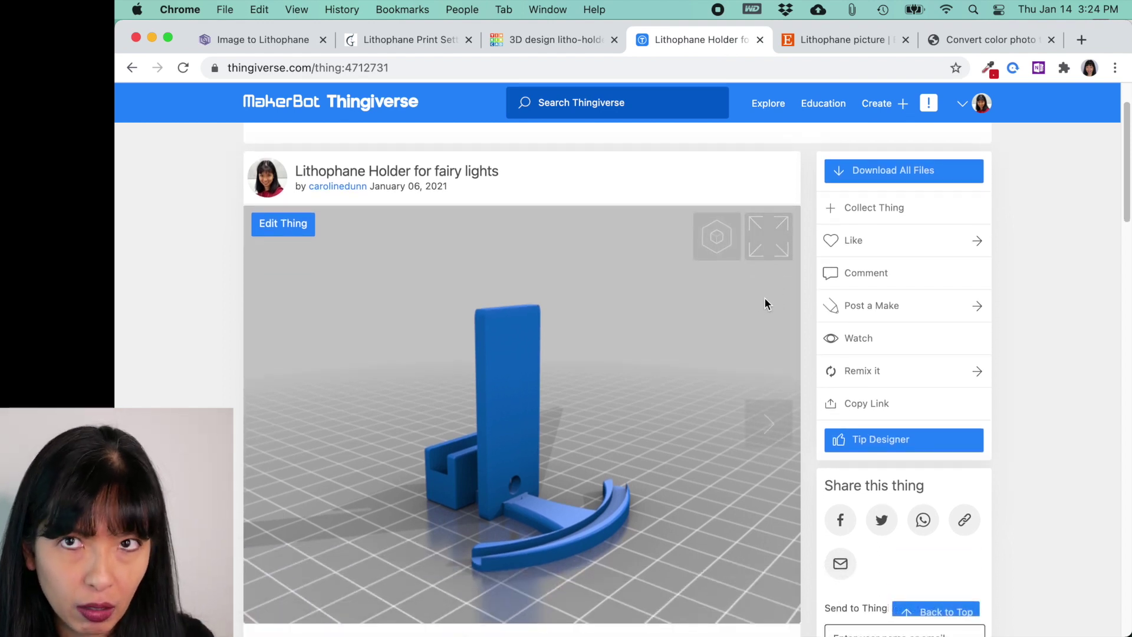
{"action": "scroll", "coordinate": [754, 336], "scroll_direction": "down", "scroll_amount": 2}
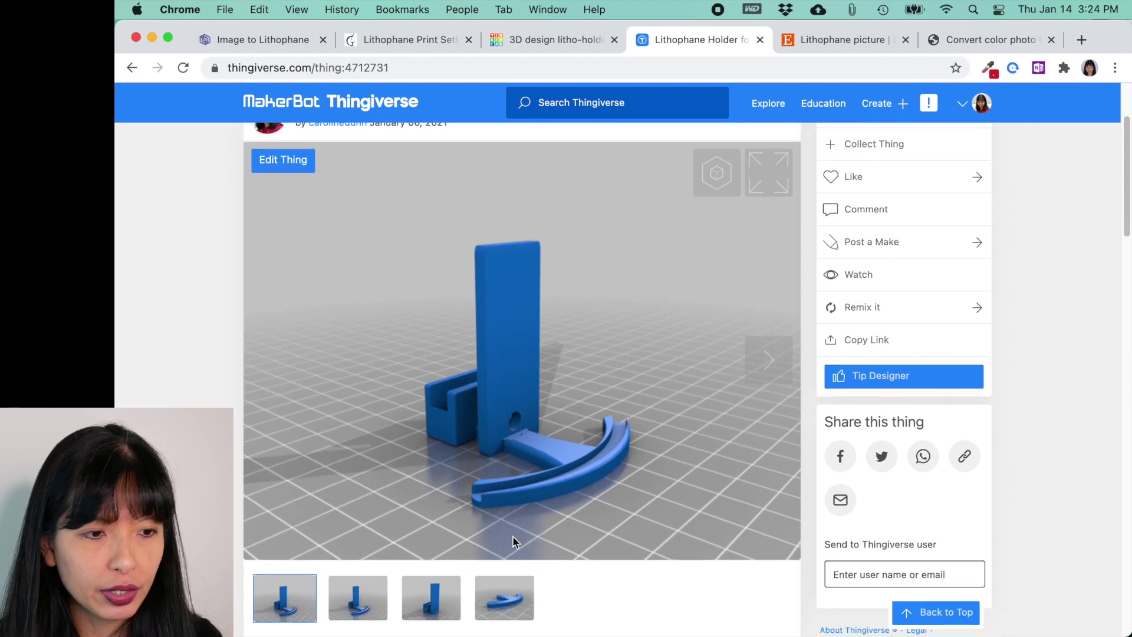
{"action": "left_click", "coordinate": [363, 590]}
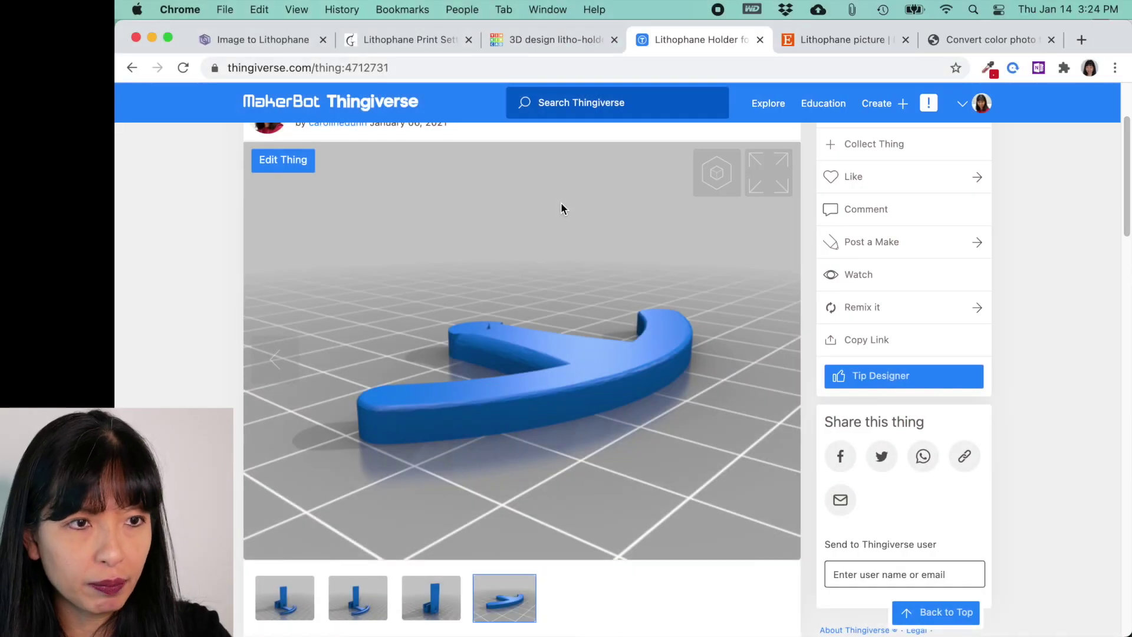
{"action": "left_click", "coordinate": [544, 40]}
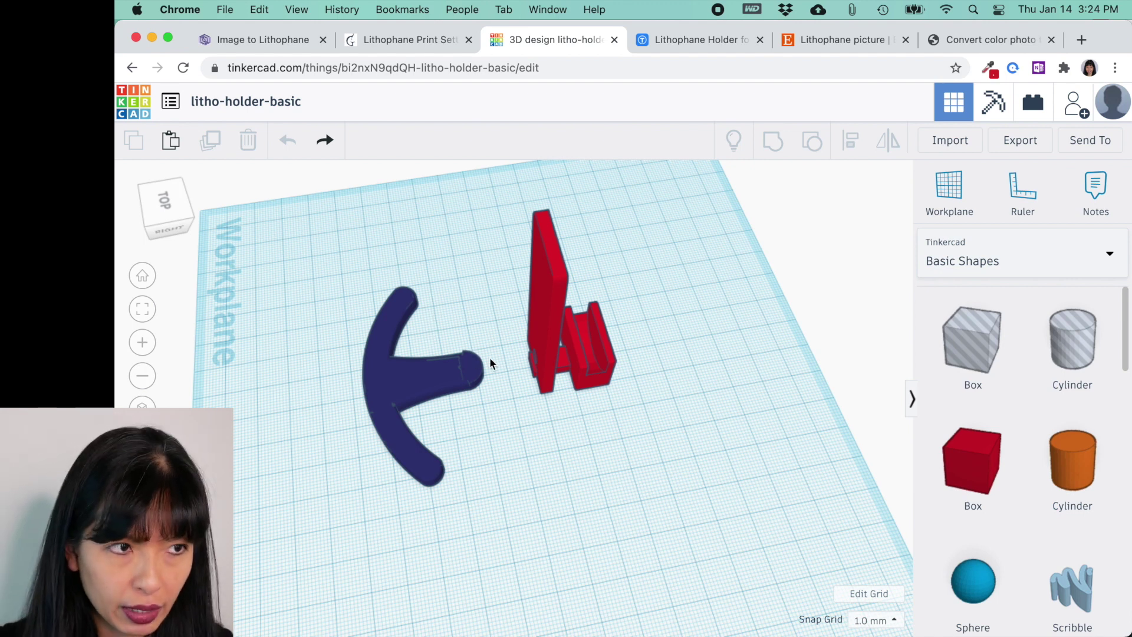
- Import the downloaded STL into the litho-holder-basic design beside the navy base and red stand
{"action": "left_click", "coordinate": [946, 139]}
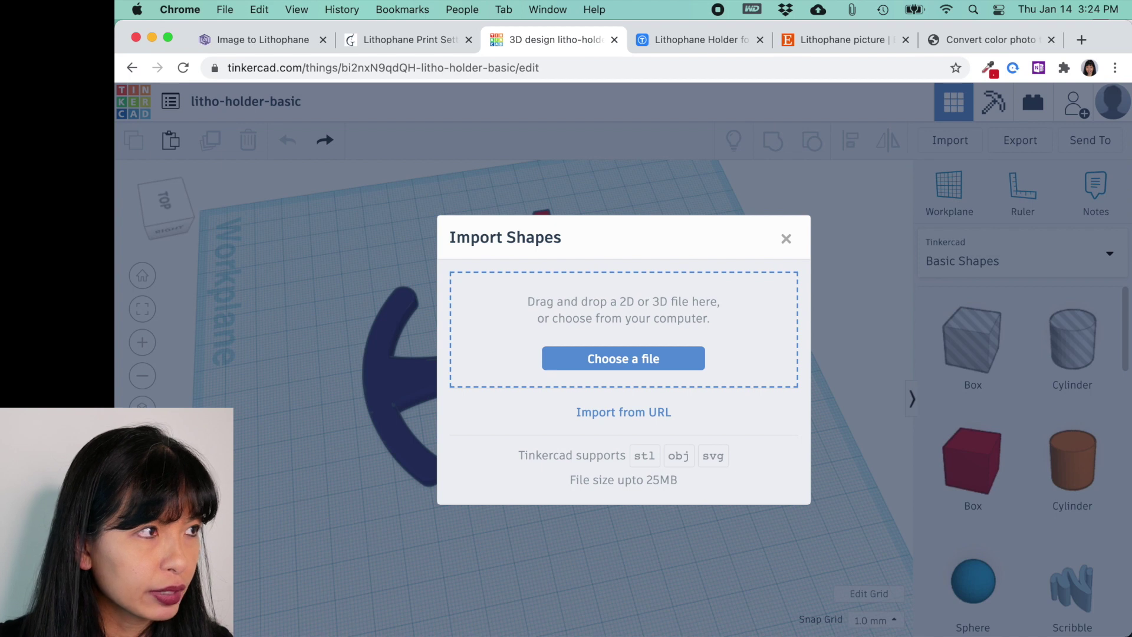
{"action": "left_click_drag", "start_coordinate": [121, 339], "coordinate": [655, 354]}
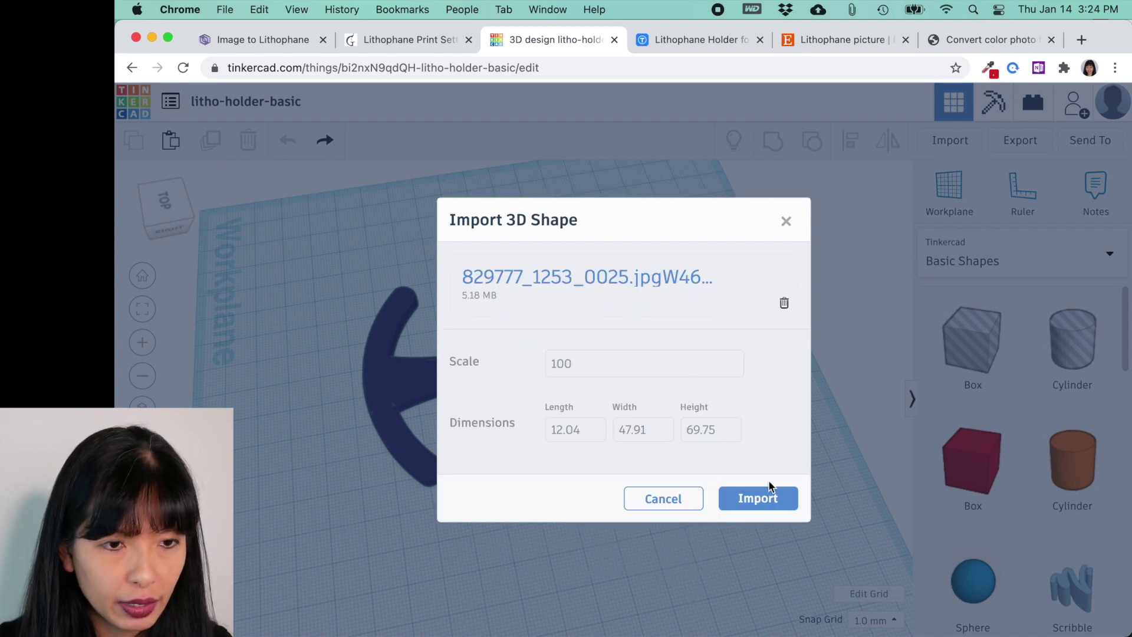
{"action": "left_click", "coordinate": [760, 498]}
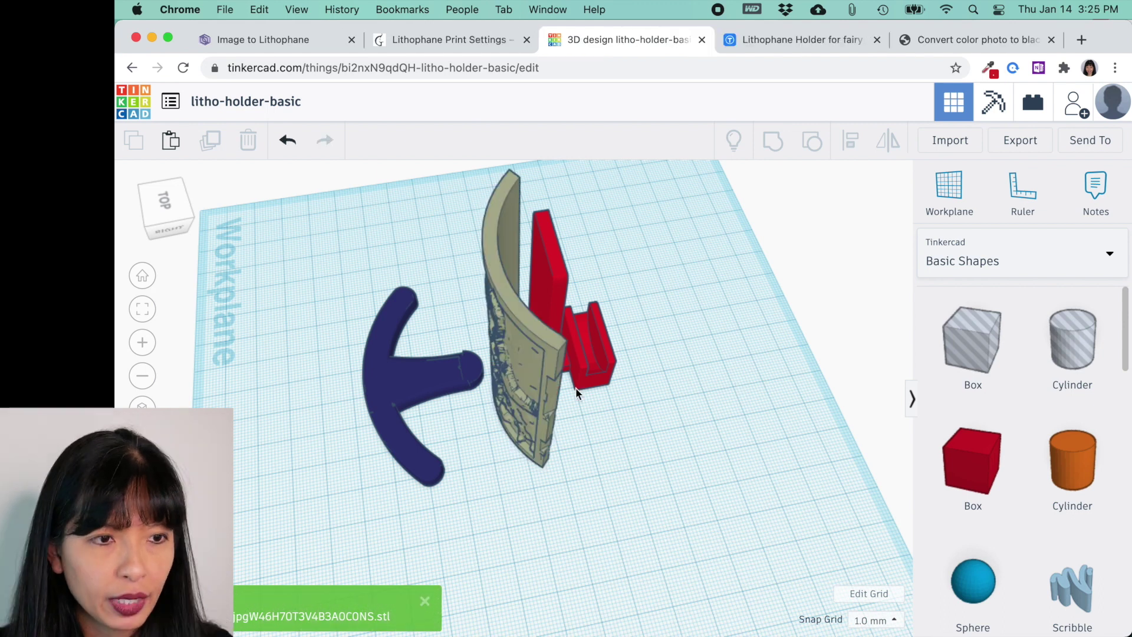
- Move the lithophane over the navy base, set snap grid to 0.5 mm, and nudge it up
{"action": "right_click_drag", "start_coordinate": [508, 484], "coordinate": [803, 447]}
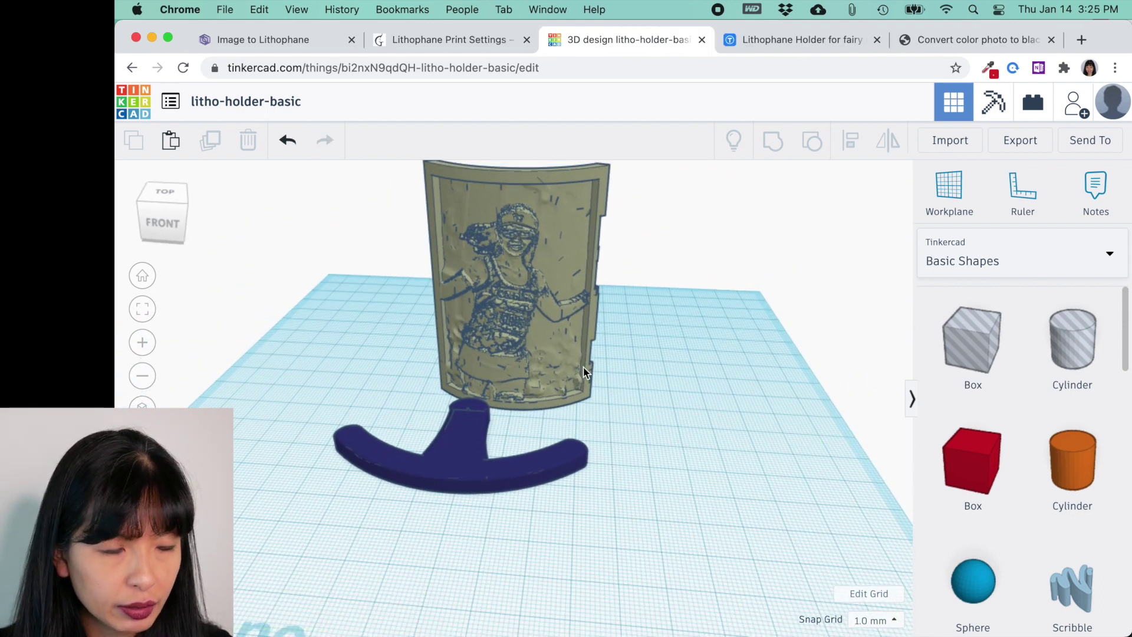
{"action": "left_click", "coordinate": [509, 266]}
{"action": "left_click_drag", "start_coordinate": [509, 266], "coordinate": [432, 330]}
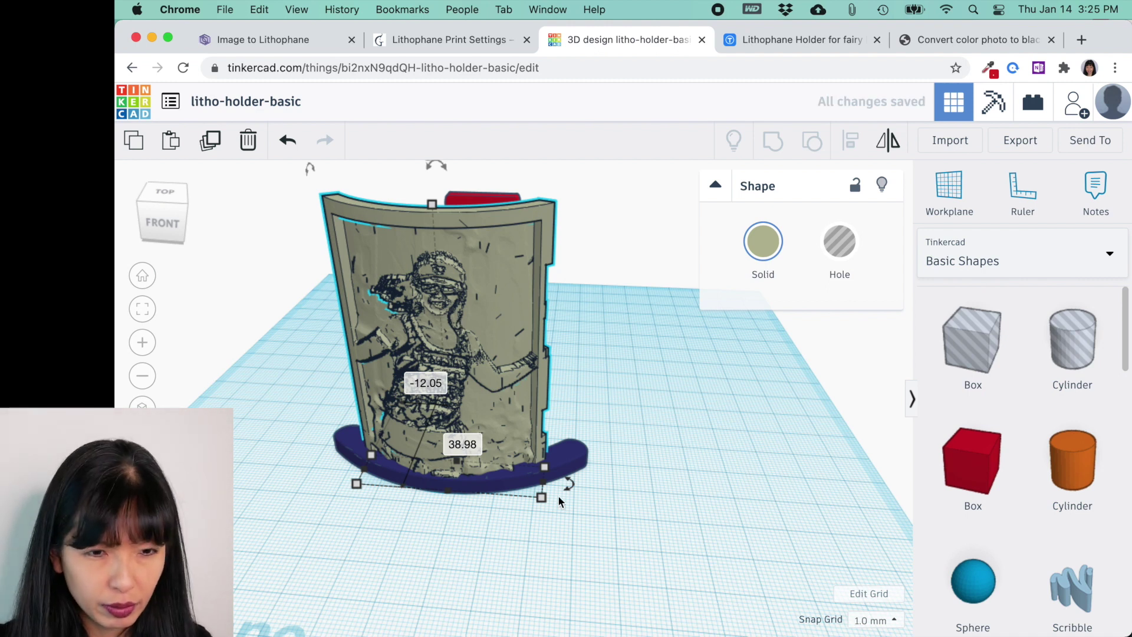
{"action": "left_click", "coordinate": [872, 620]}
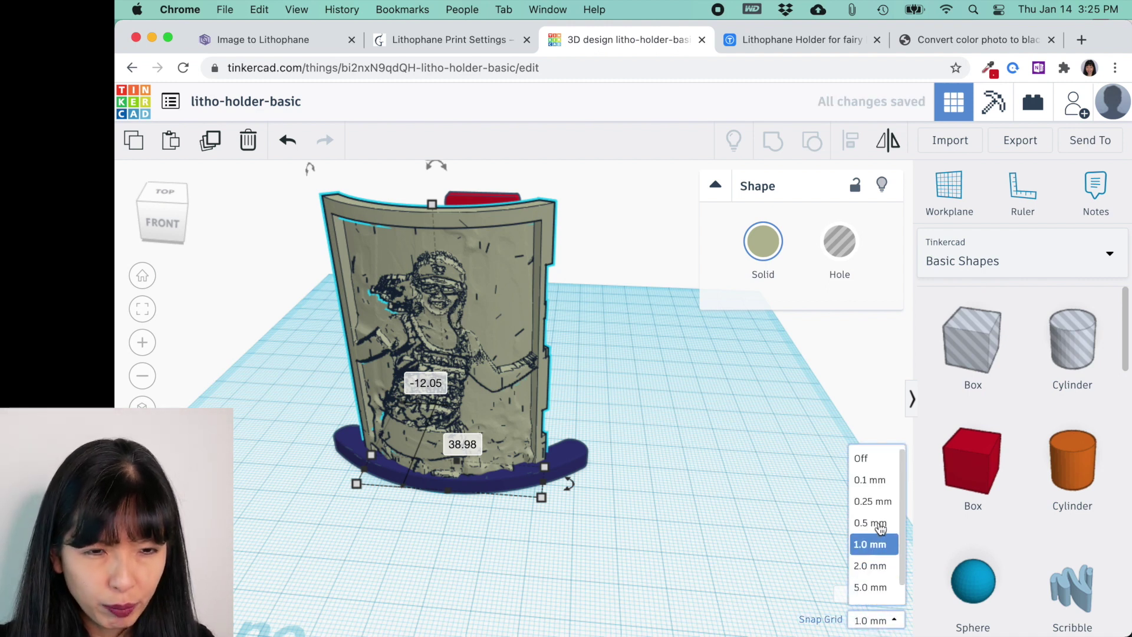
{"action": "left_click", "coordinate": [873, 523]}
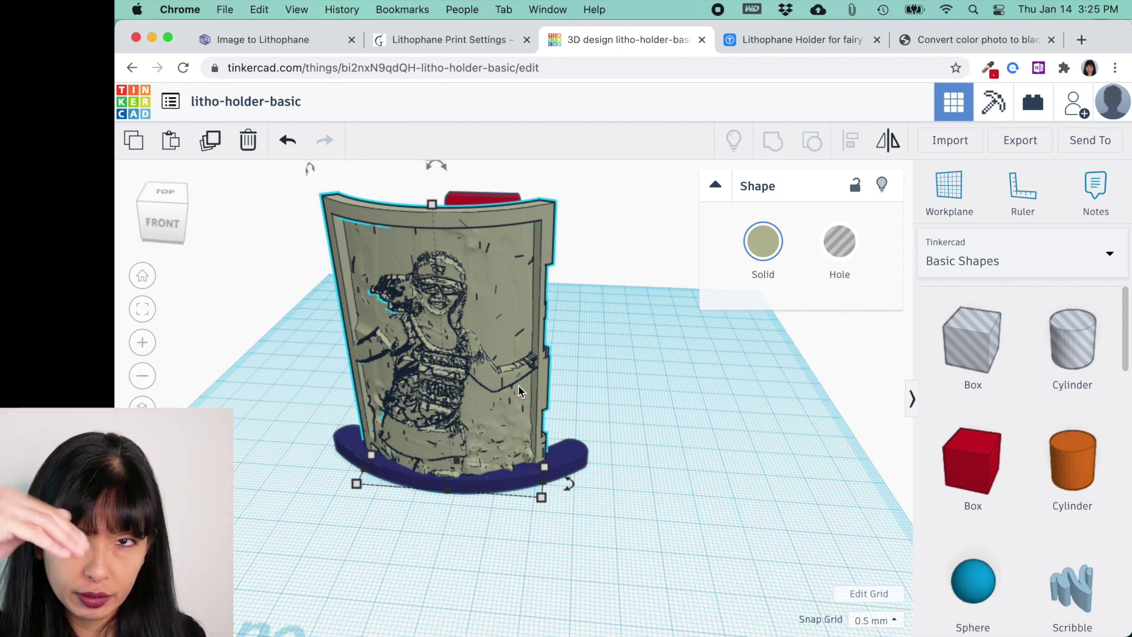
{"action": "key", "text": "Up"}
{"action": "key", "text": "Up"}
{"action": "key", "text": "Up"}
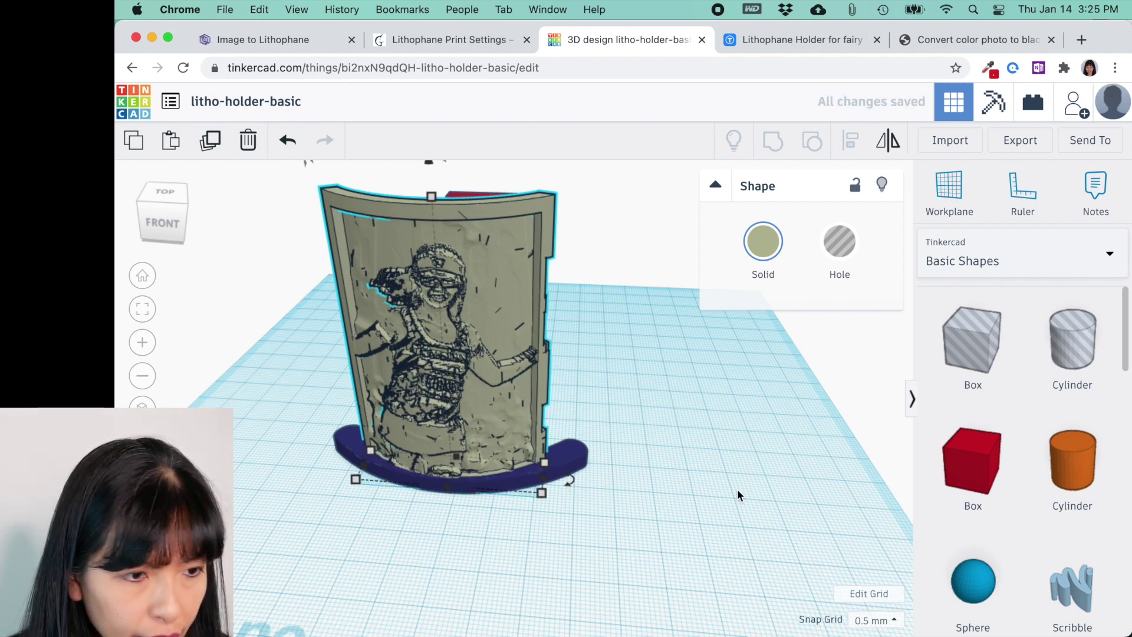
- Shrink the navy base to 62.36 × 33.50 and settle the lithophane forward on it
{"action": "right_click_drag", "start_coordinate": [737, 489], "coordinate": [611, 545]}
{"action": "left_click", "coordinate": [587, 492]}
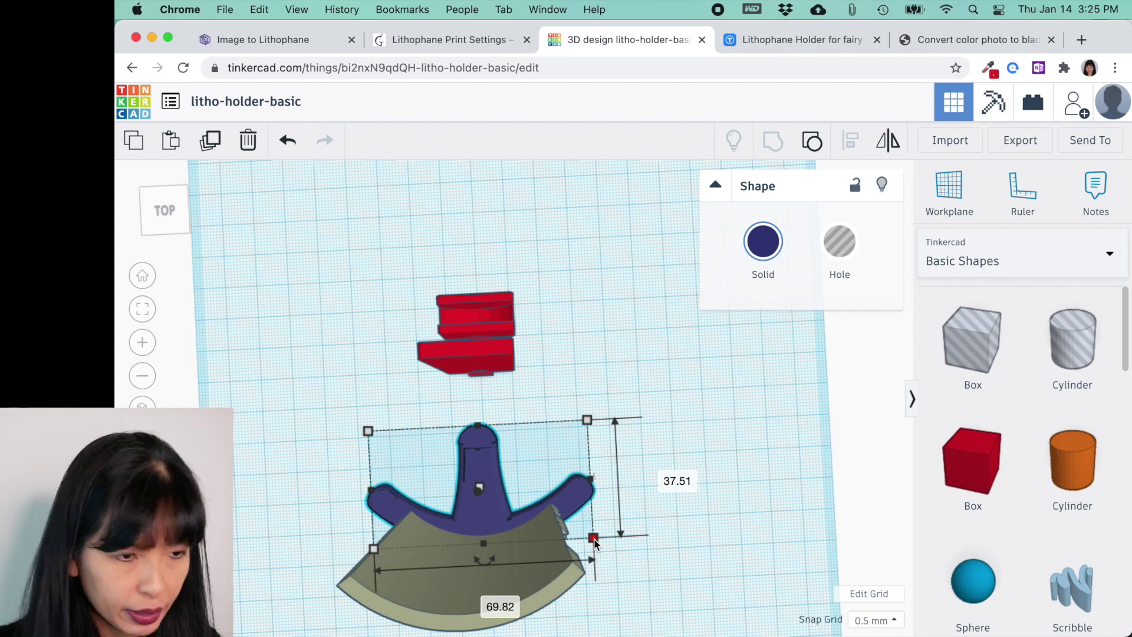
{"action": "left_click_drag", "start_coordinate": [593, 539], "coordinate": [471, 506]}
{"action": "right_click_drag", "start_coordinate": [472, 506], "coordinate": [616, 510]}
{"action": "left_click_drag", "start_coordinate": [498, 462], "coordinate": [513, 488]}
{"action": "right_click_drag", "start_coordinate": [646, 534], "coordinate": [589, 566]}
{"action": "left_click", "coordinate": [530, 527]}
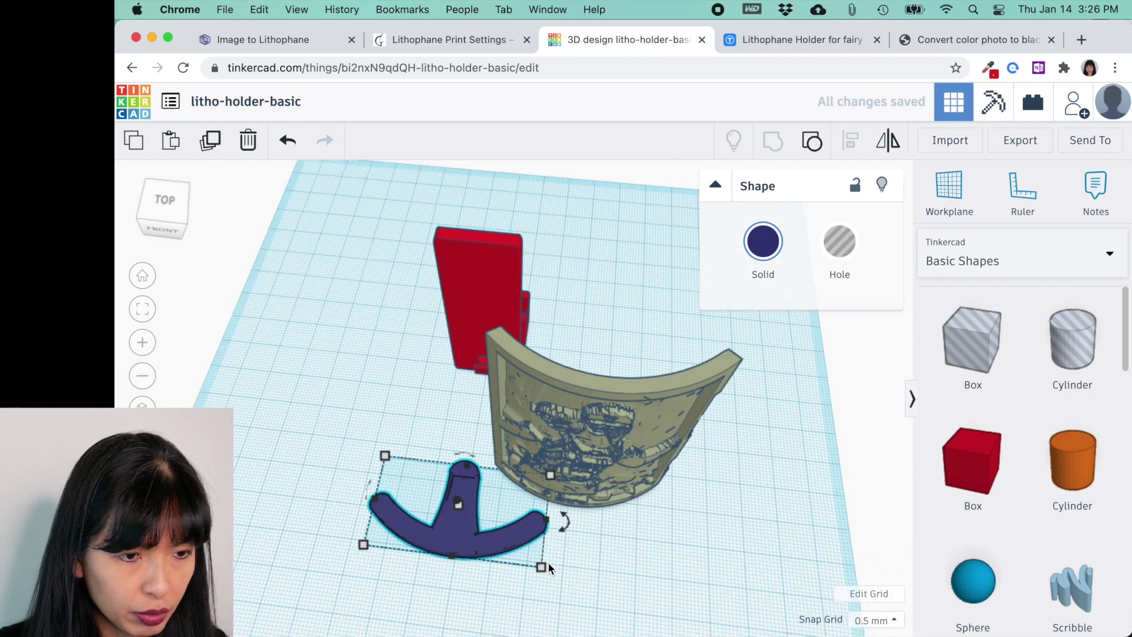
- Try centre-aligning the lithophane with the navy base, then undo the alignment
{"action": "key", "text": "ctrl+z"}
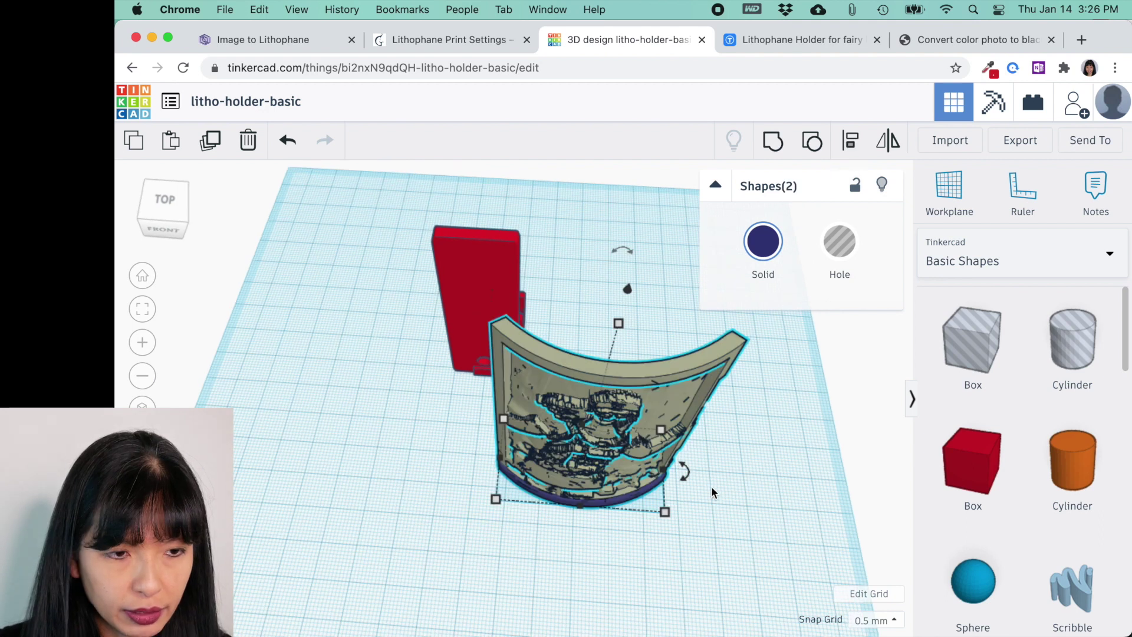
{"action": "left_click", "coordinate": [656, 558]}
{"action": "left_click_drag", "start_coordinate": [578, 469], "coordinate": [576, 466]}
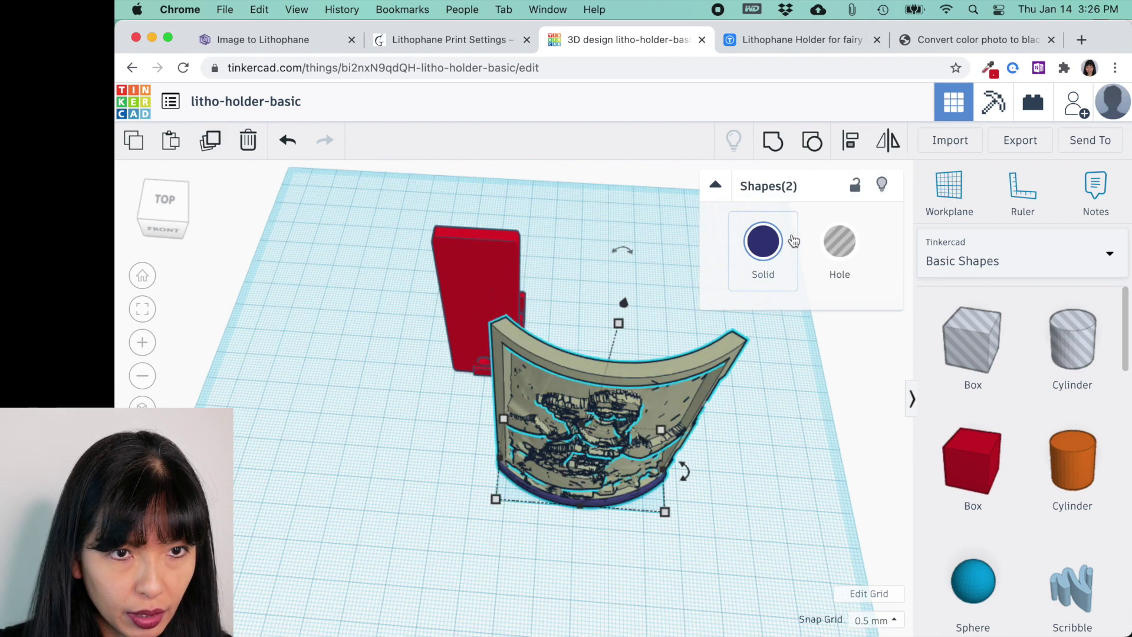
{"action": "left_click", "coordinate": [847, 140]}
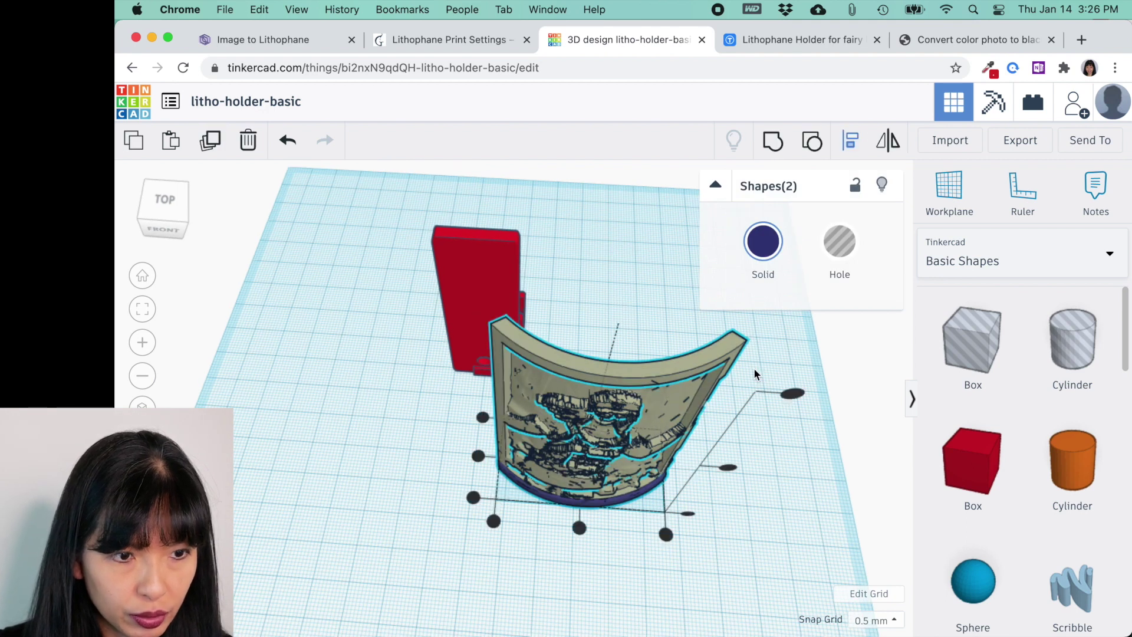
{"action": "left_click", "coordinate": [579, 529]}
{"action": "key", "text": "ctrl+z"}
- Turn the curved lithophane into a hole shape and inspect it on the base from several angles
{"action": "right_click_drag", "start_coordinate": [579, 532], "coordinate": [629, 265]}
{"action": "left_click", "coordinate": [628, 259]}
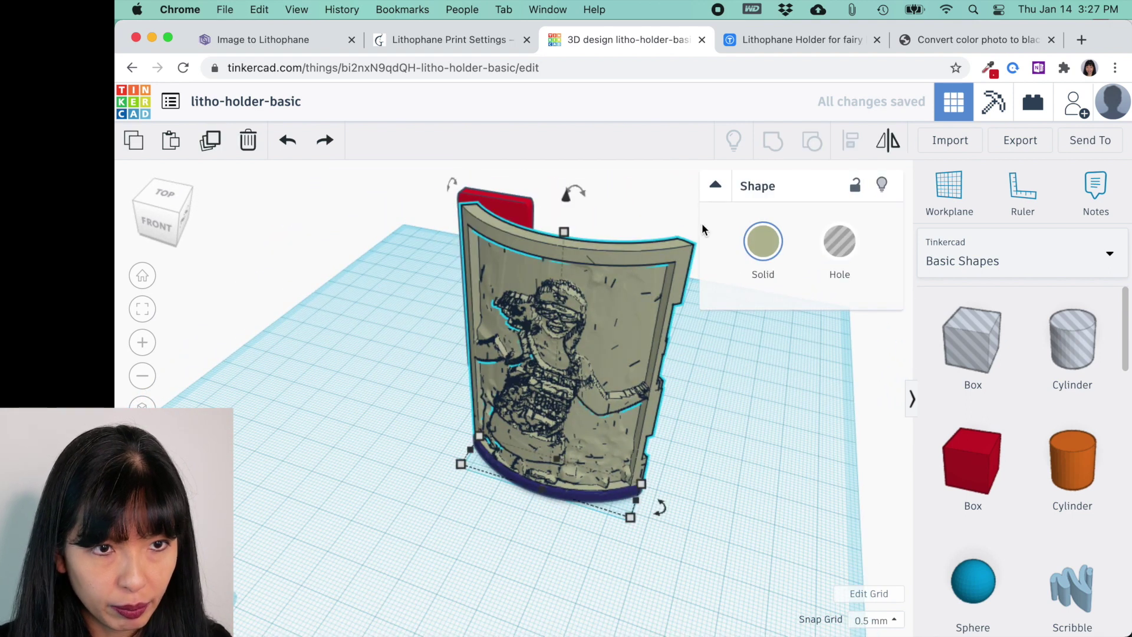
{"action": "left_click", "coordinate": [837, 244]}
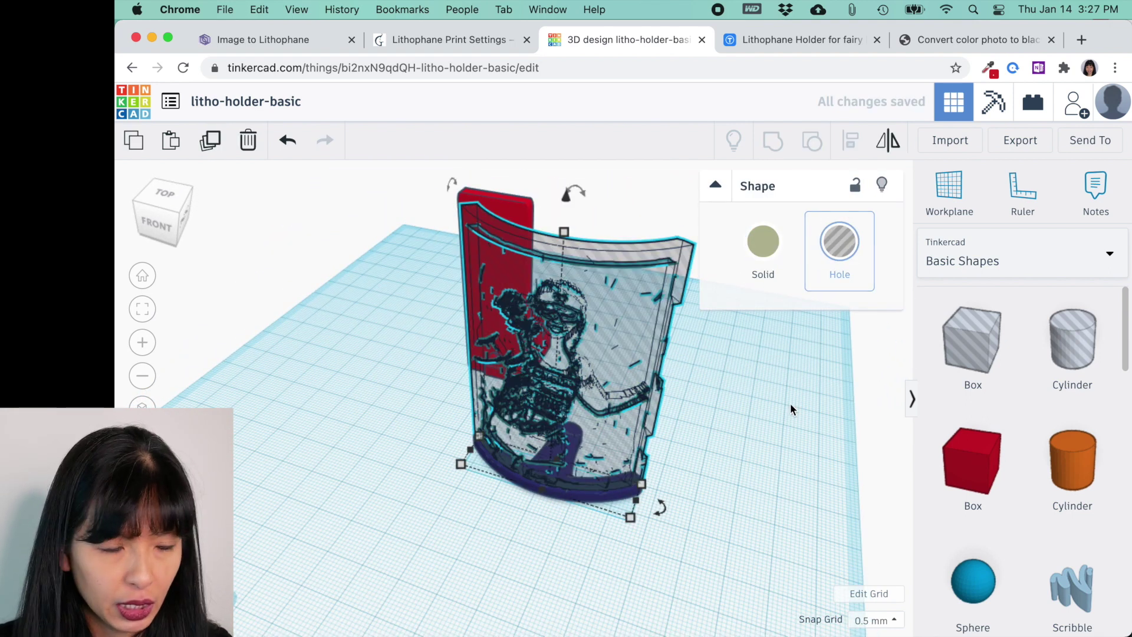
{"action": "left_click", "coordinate": [785, 425]}
{"action": "right_click_drag", "start_coordinate": [770, 422], "coordinate": [499, 412]}
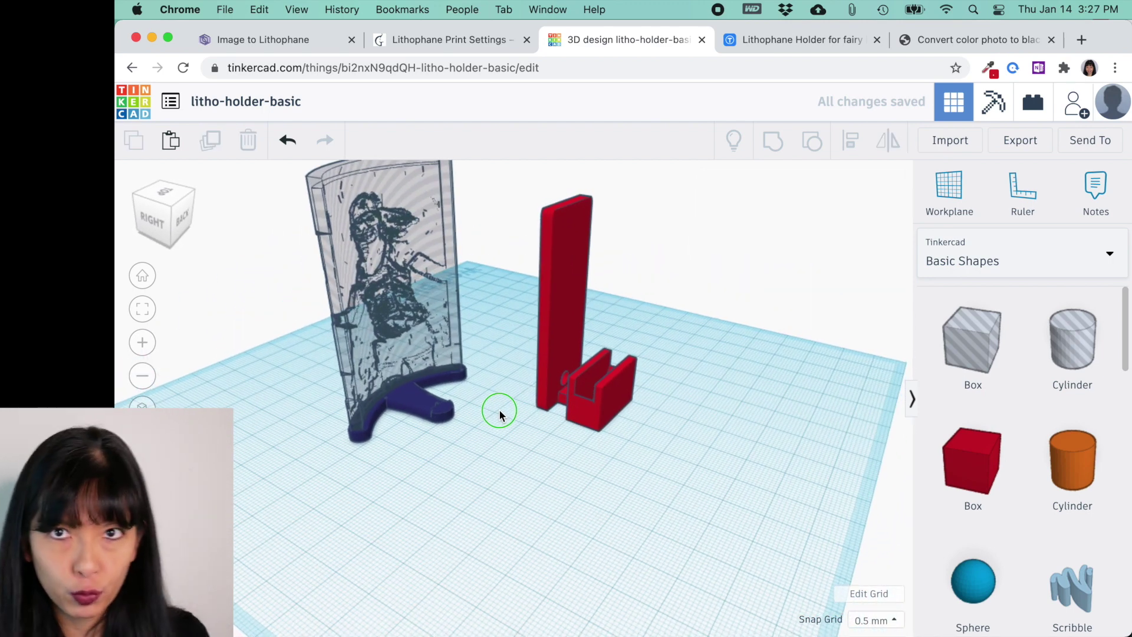
{"action": "right_click_drag", "start_coordinate": [498, 410], "coordinate": [564, 236]}
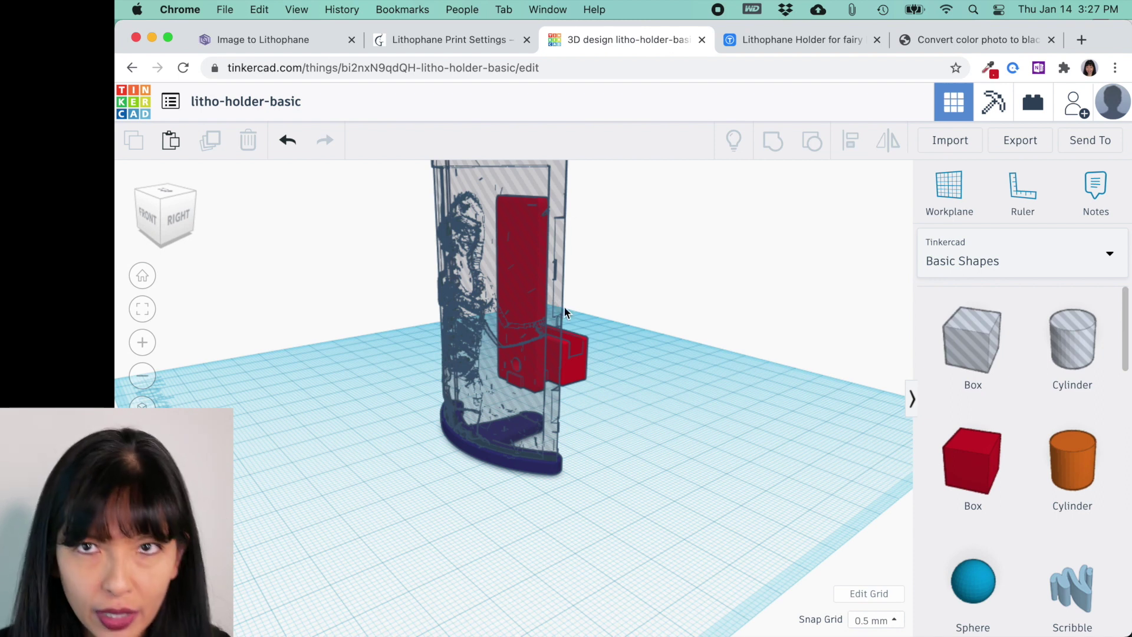
{"action": "right_click_drag", "start_coordinate": [553, 288], "coordinate": [526, 199]}
{"action": "right_click_drag", "start_coordinate": [518, 326], "coordinate": [791, 480]}
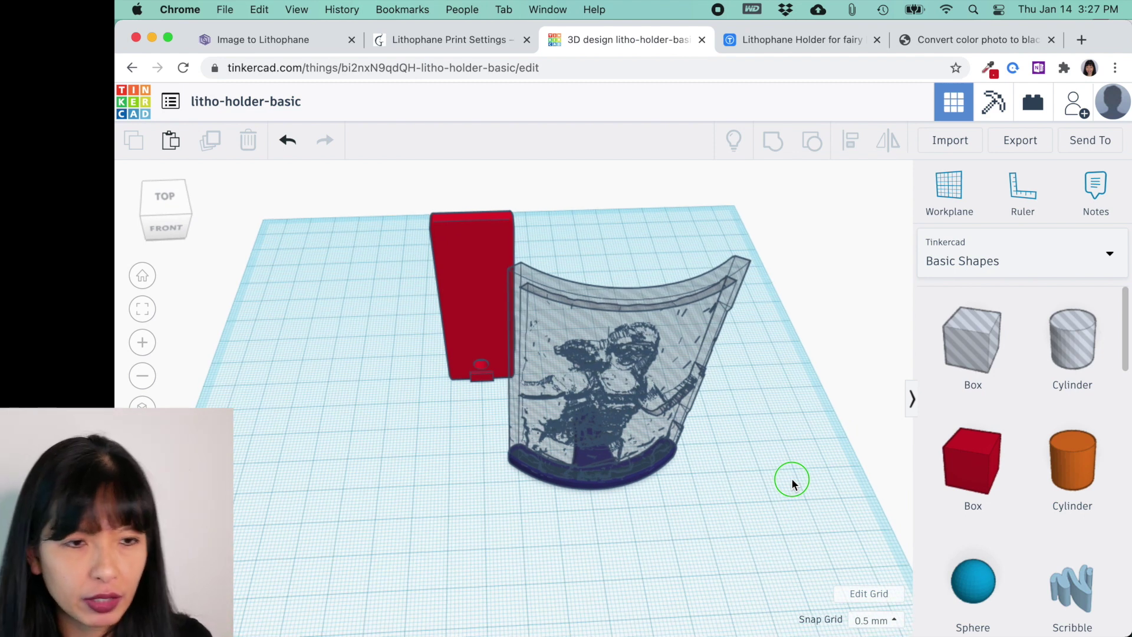
- View the hole lithophane from above, select it, and zoom in on where it meets the base
{"action": "right_click_drag", "start_coordinate": [791, 478], "coordinate": [766, 533]}
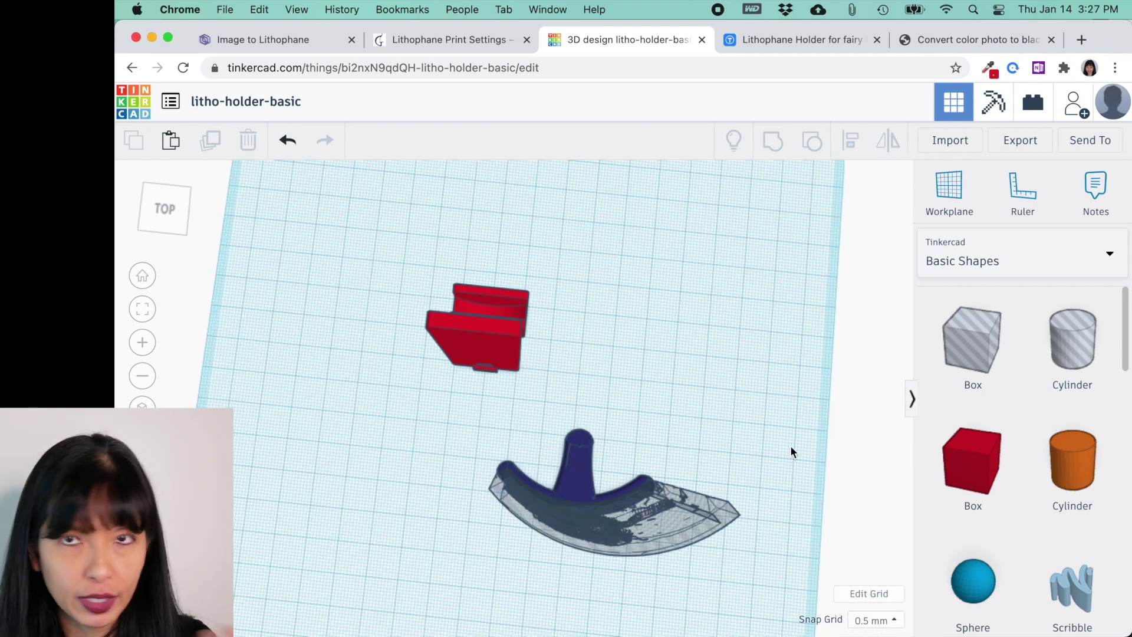
{"action": "left_click", "coordinate": [663, 537]}
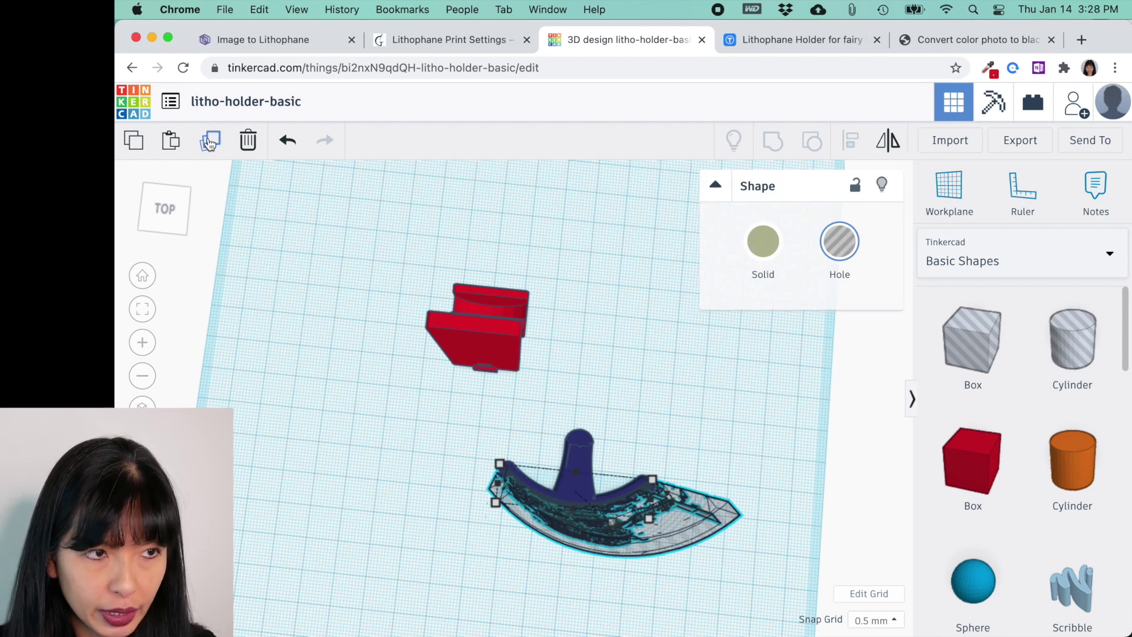
{"action": "key", "text": "Escape"}
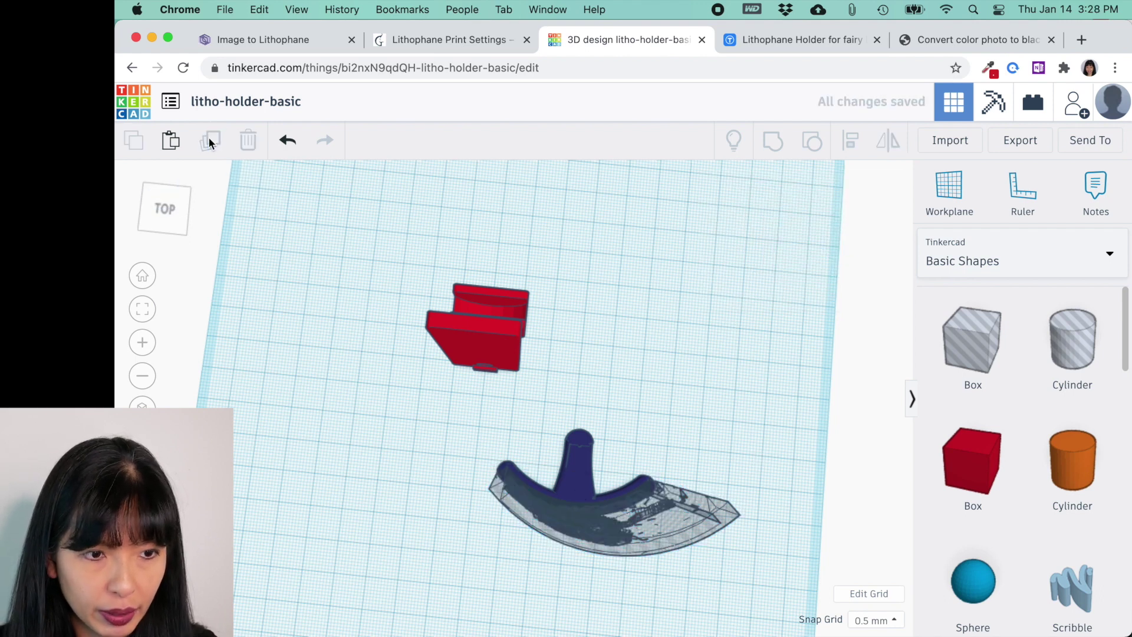
{"action": "left_click", "coordinate": [580, 533]}
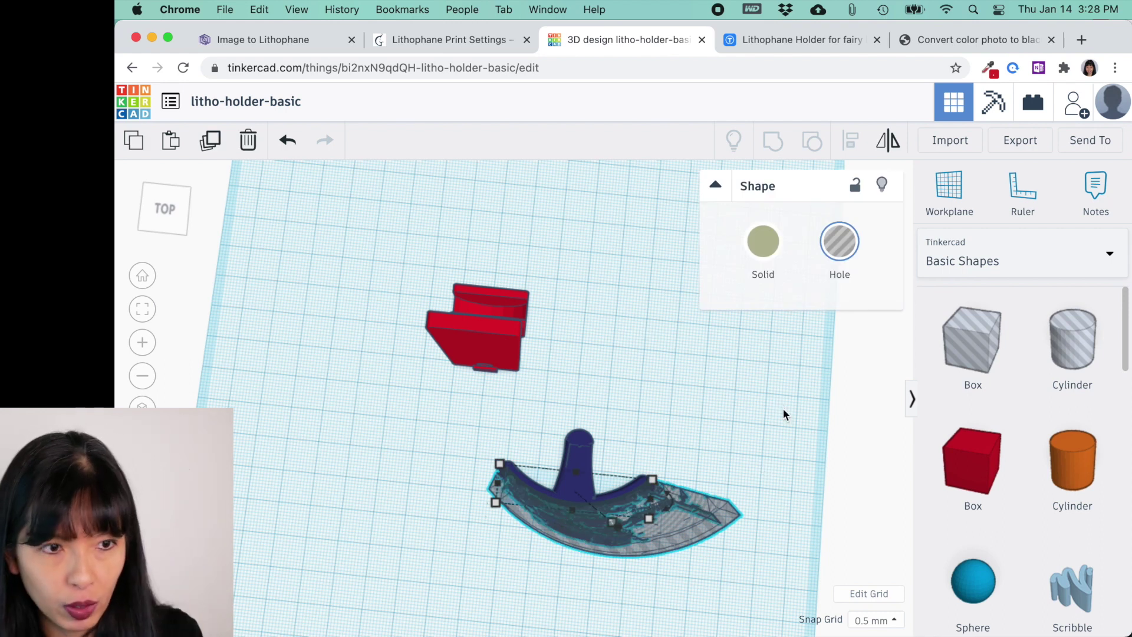
{"action": "scroll", "coordinate": [766, 382], "scroll_direction": "up", "scroll_amount": 5}
{"action": "right_click_drag", "start_coordinate": [783, 408], "coordinate": [794, 365]}
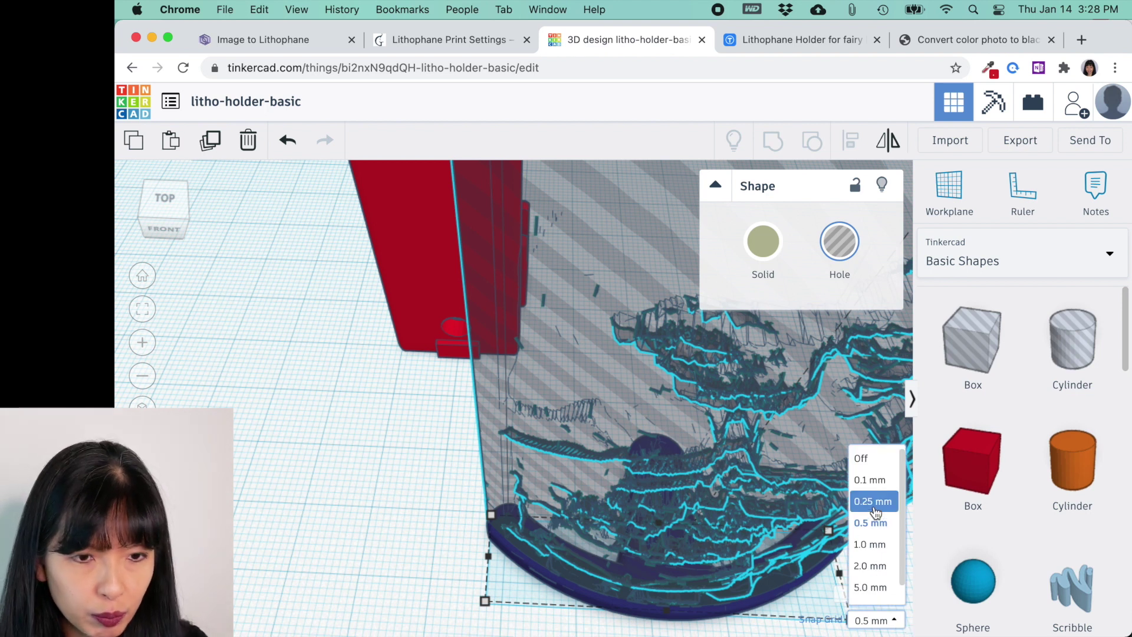
- Change the snap grid to 0.25 mm and reselect the curved hole lithophane
{"action": "left_click", "coordinate": [873, 502]}
{"action": "scroll", "coordinate": [867, 566], "scroll_direction": "down", "scroll_amount": 5}
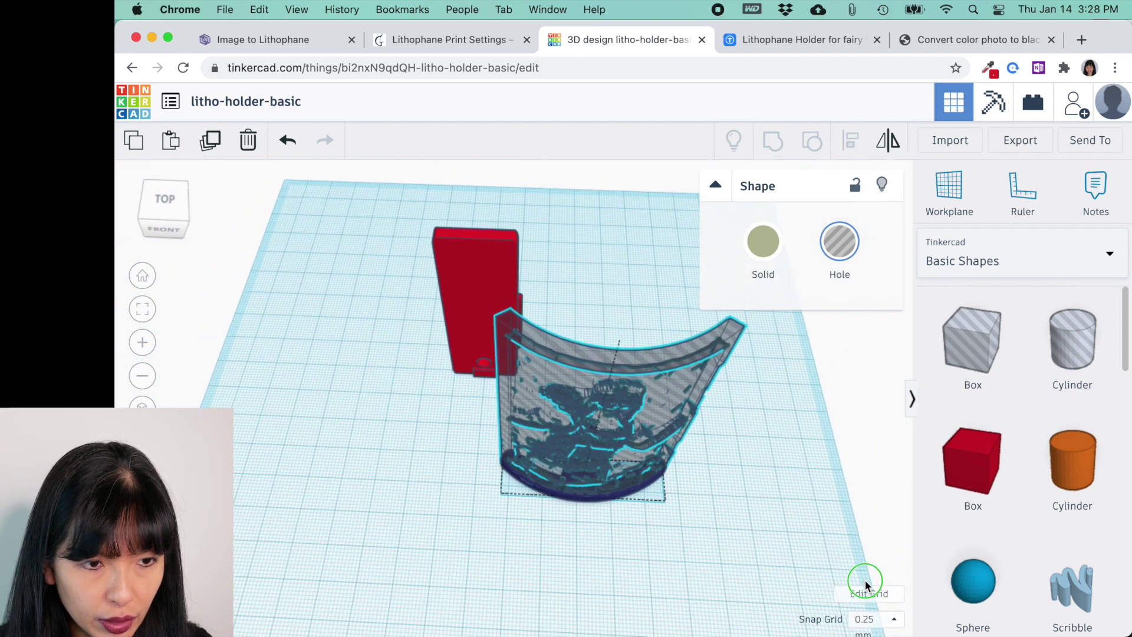
{"action": "right_click_drag", "start_coordinate": [851, 590], "coordinate": [718, 436]}
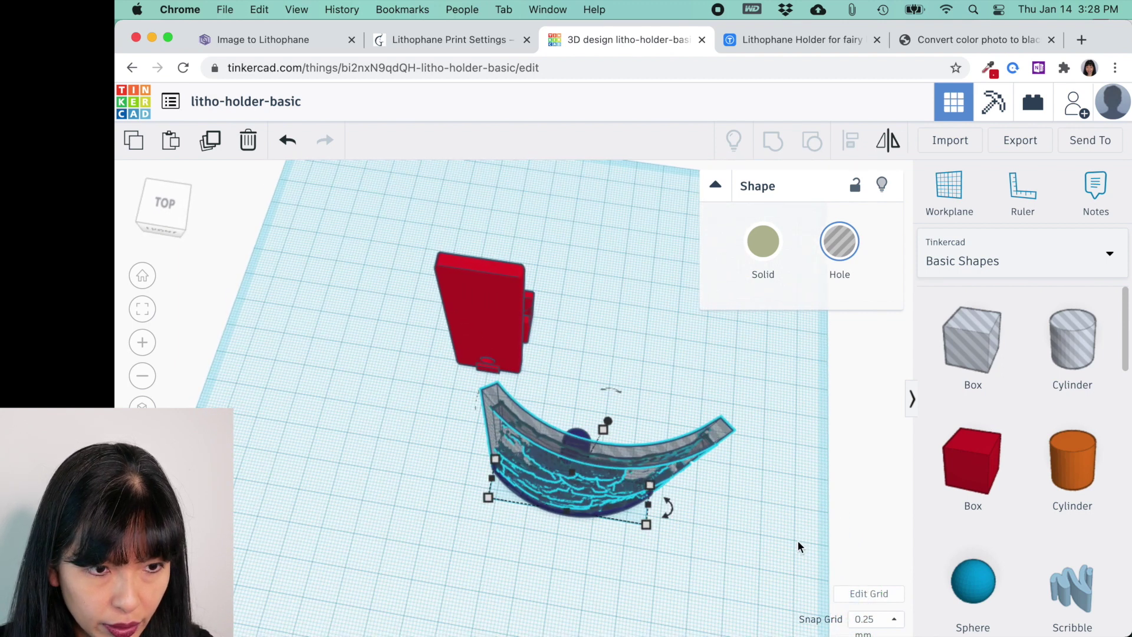
{"action": "left_click", "coordinate": [798, 540]}
{"action": "left_click", "coordinate": [720, 439]}
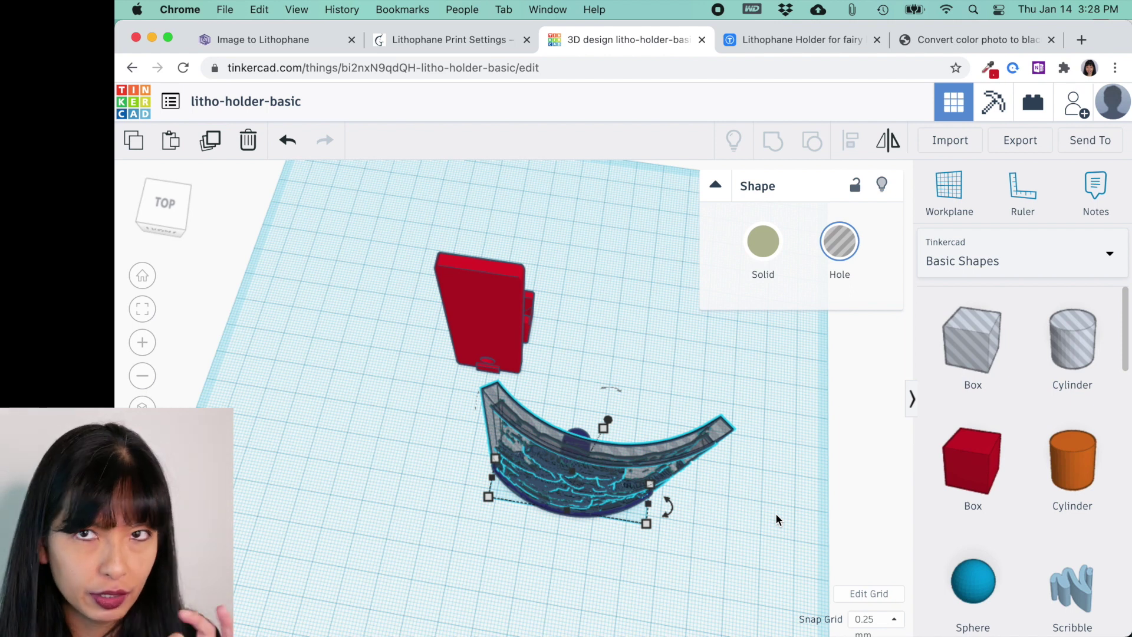
{"action": "right_click_drag", "start_coordinate": [776, 519], "coordinate": [773, 528]}
- Group the navy base with the lithophane cutout and move the grouped base against the red stand
{"action": "left_click_drag", "start_coordinate": [700, 554], "coordinate": [572, 461]}
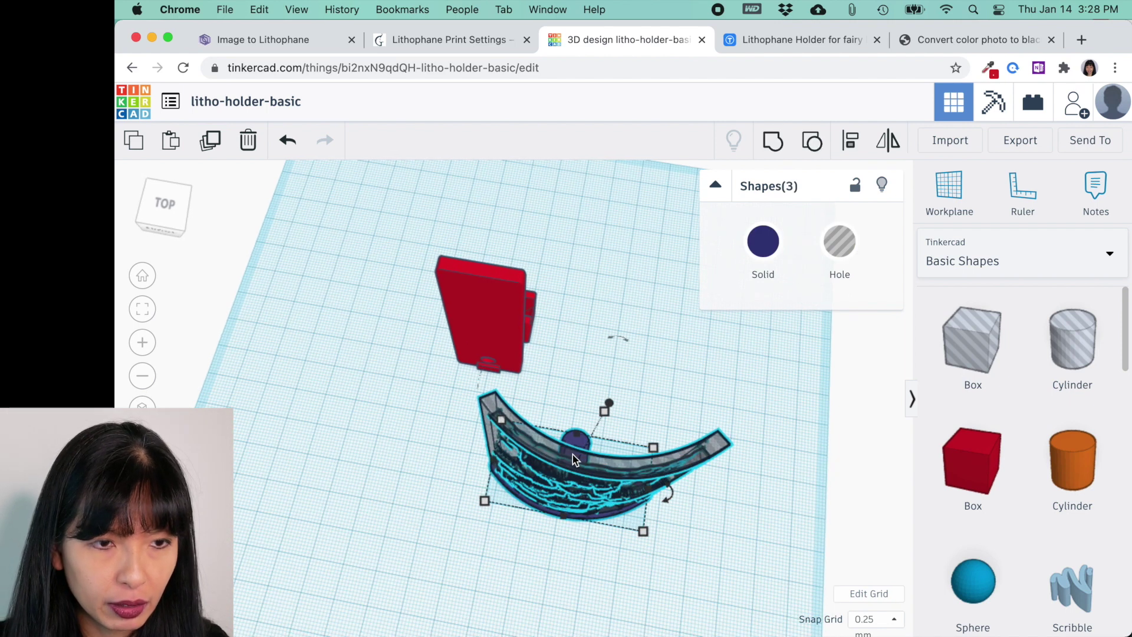
{"action": "left_click", "coordinate": [773, 142]}
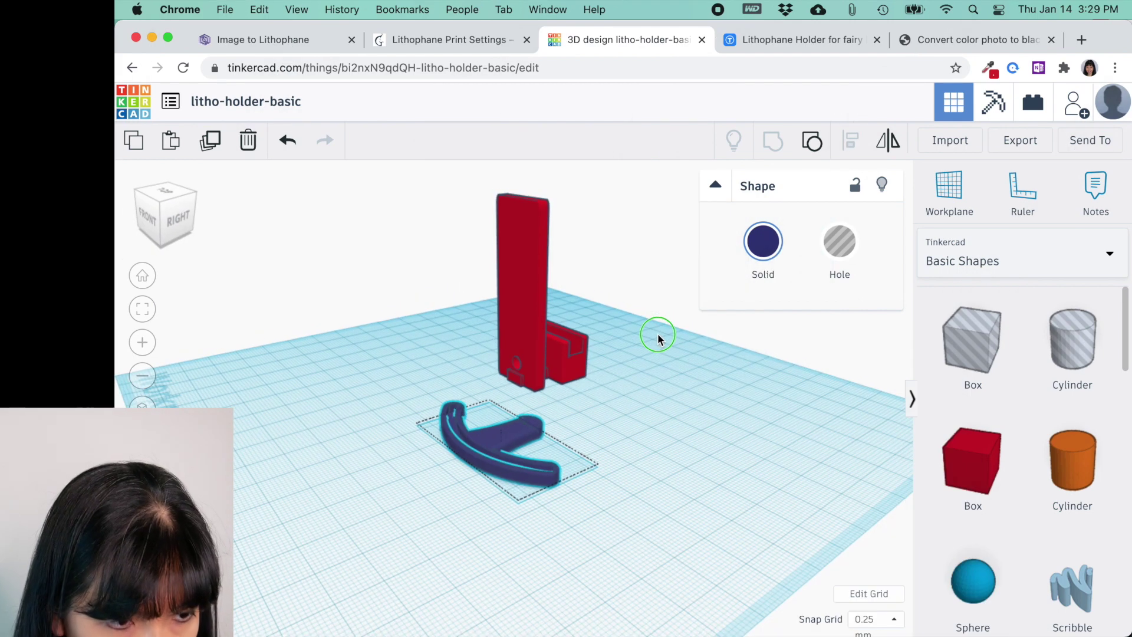
{"action": "right_click_drag", "start_coordinate": [657, 334], "coordinate": [516, 360]}
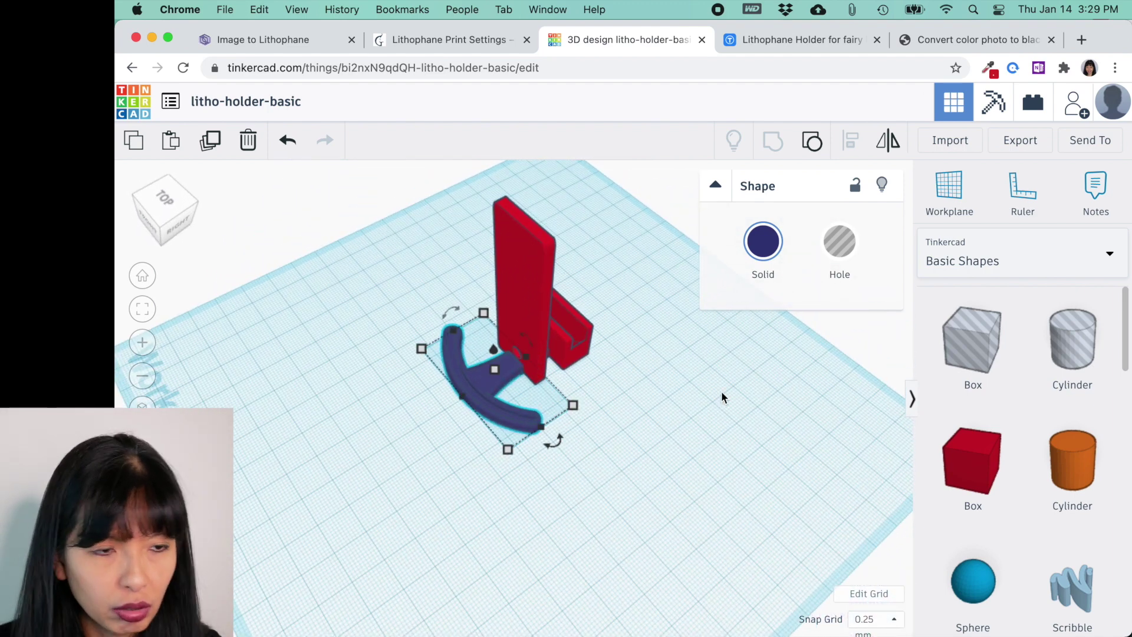
- Ungroup the grooved base and the red holder into their separate parts
{"action": "left_click", "coordinate": [813, 140]}
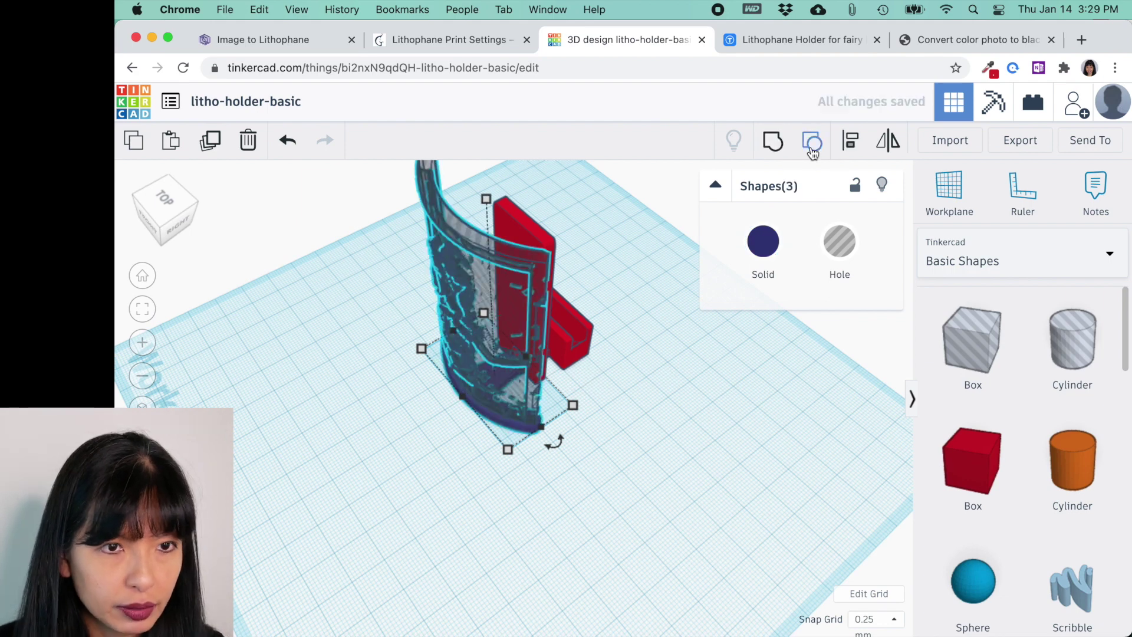
{"action": "right_click_drag", "start_coordinate": [524, 330], "coordinate": [560, 321]}
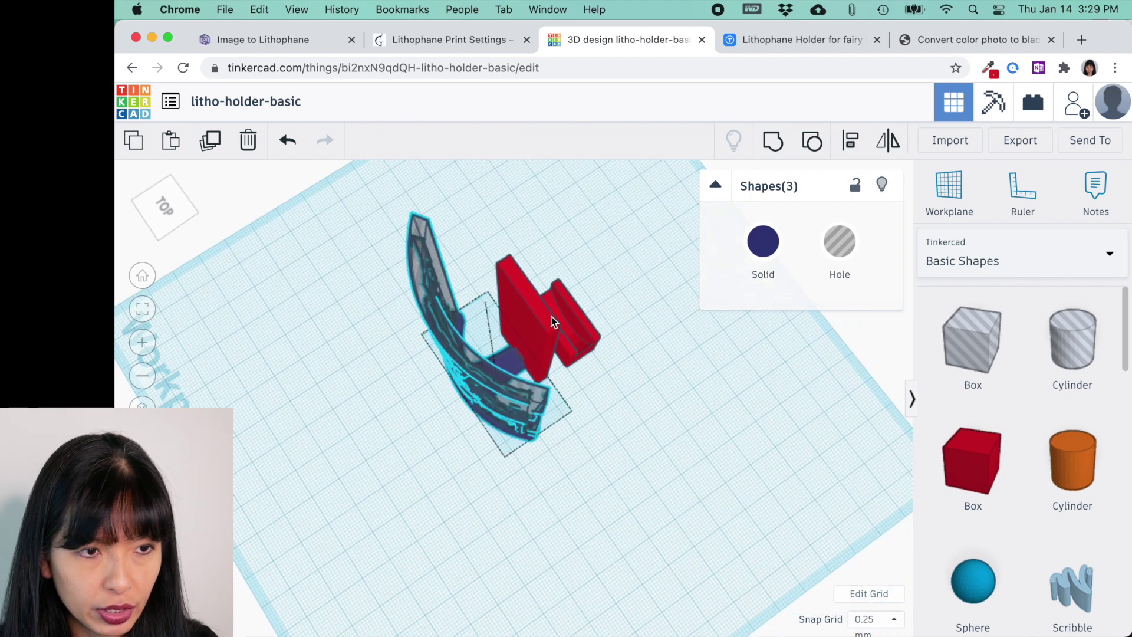
{"action": "left_click", "coordinate": [548, 323]}
{"action": "left_click", "coordinate": [812, 140]}
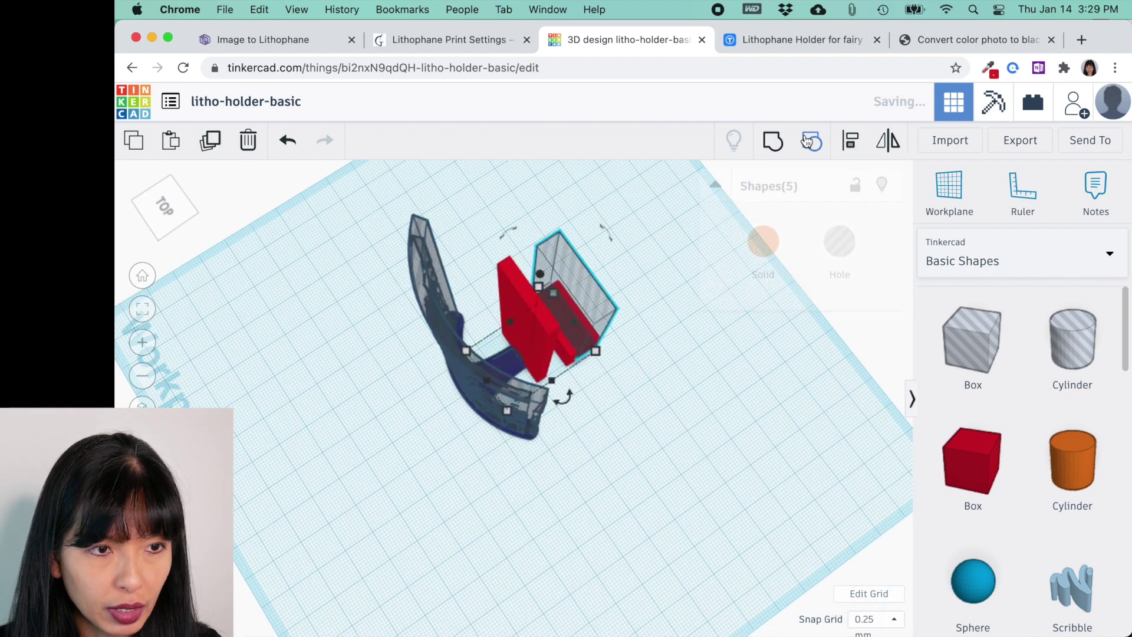
{"action": "left_click", "coordinate": [535, 308]}
- Change the front red upright box's dimension to 63
{"action": "right_click_drag", "start_coordinate": [651, 420], "coordinate": [540, 405]}
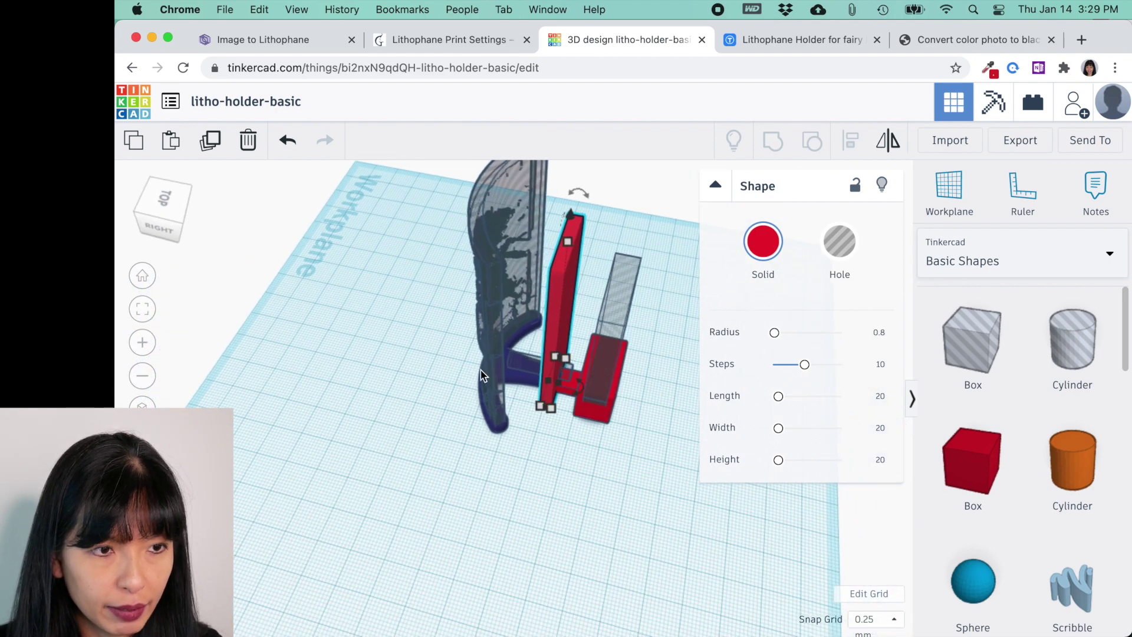
{"action": "left_click", "coordinate": [482, 304]}
{"action": "right_click_drag", "start_coordinate": [689, 468], "coordinate": [498, 281]}
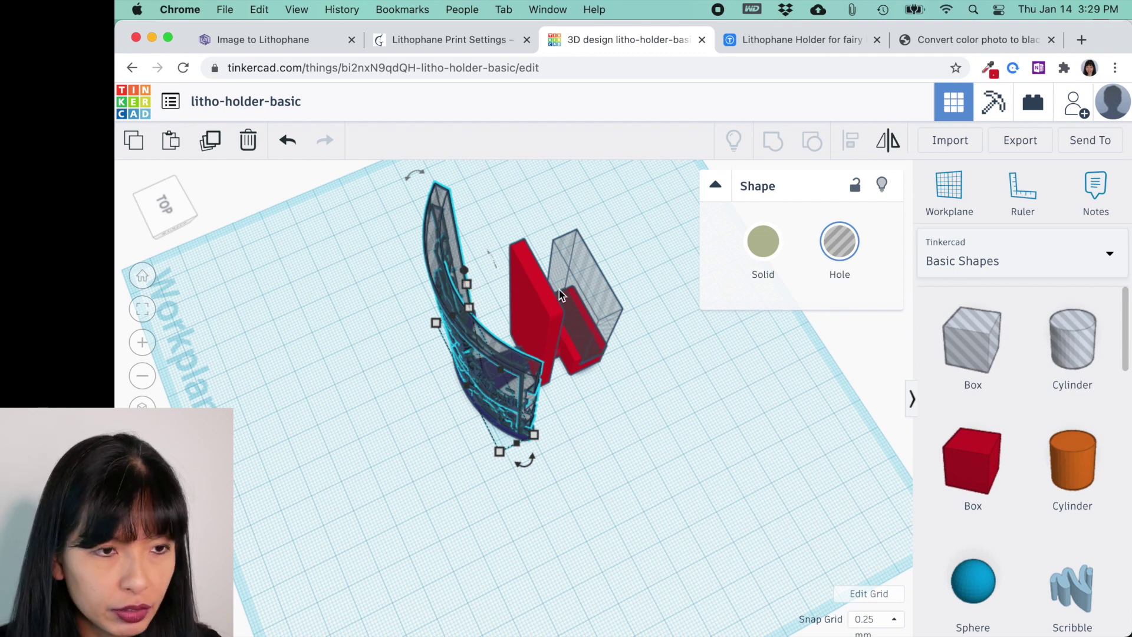
{"action": "left_click", "coordinate": [535, 290]}
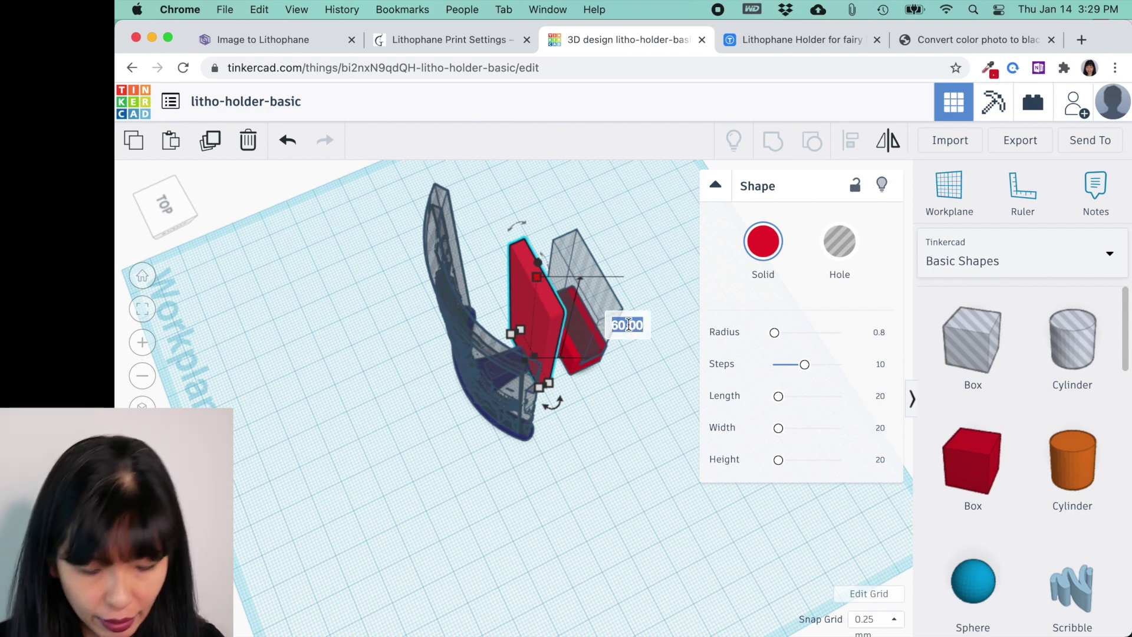
{"action": "type", "text": "63"}
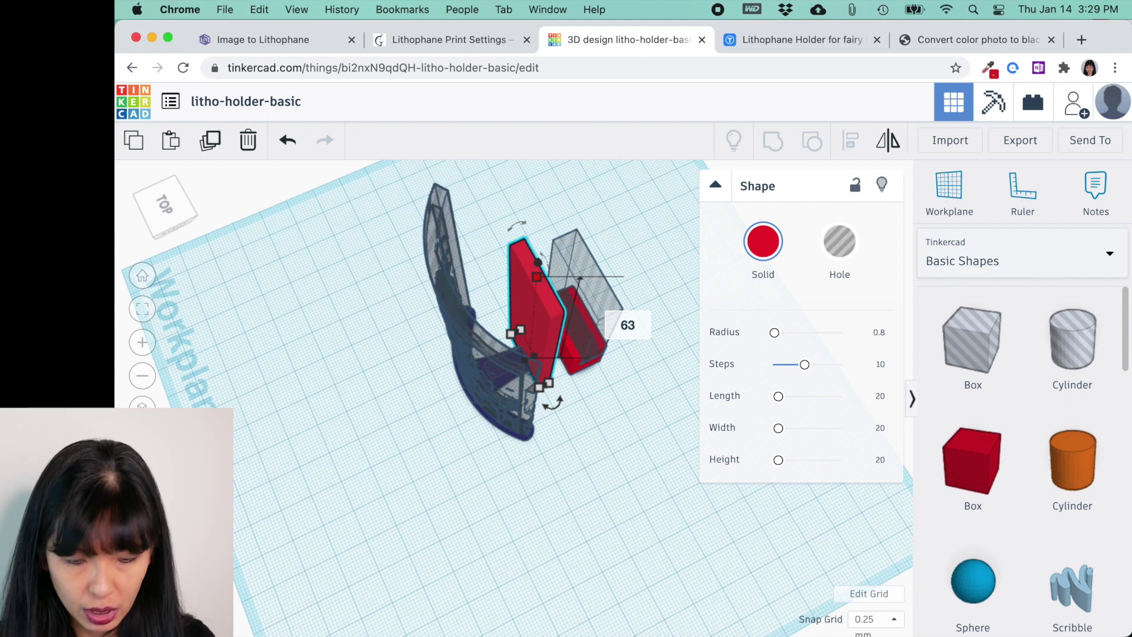
{"action": "key", "text": "Return"}
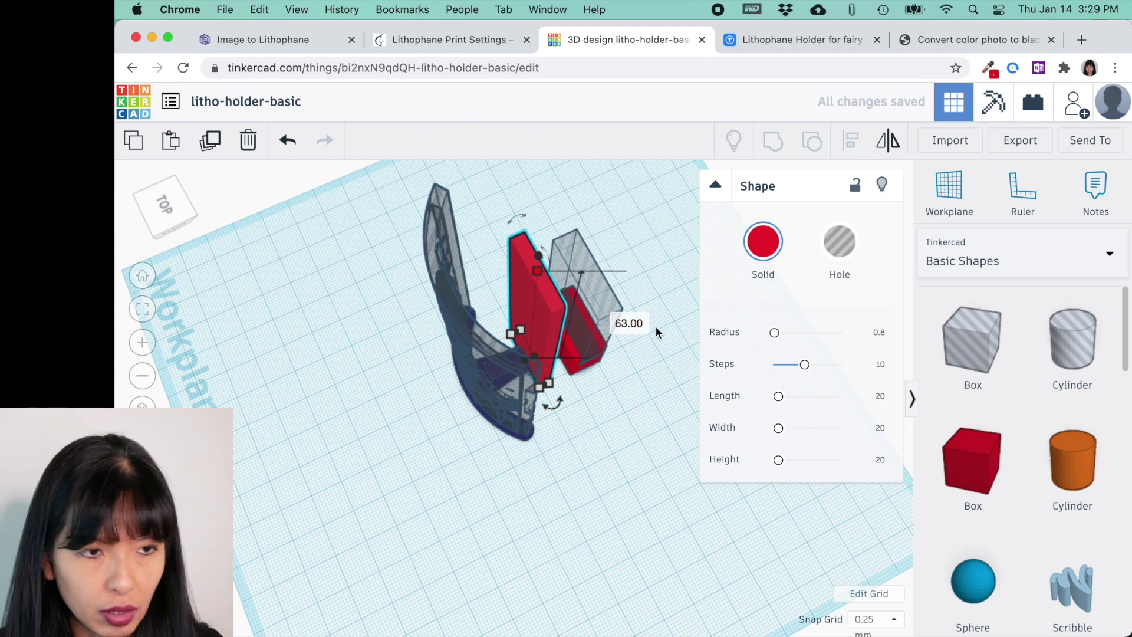
{"action": "left_click", "coordinate": [636, 426]}
- Select all eight holder parts and group them into one shape
{"action": "right_click_drag", "start_coordinate": [637, 426], "coordinate": [626, 475]}
{"action": "left_click_drag", "start_coordinate": [627, 475], "coordinate": [384, 190]}
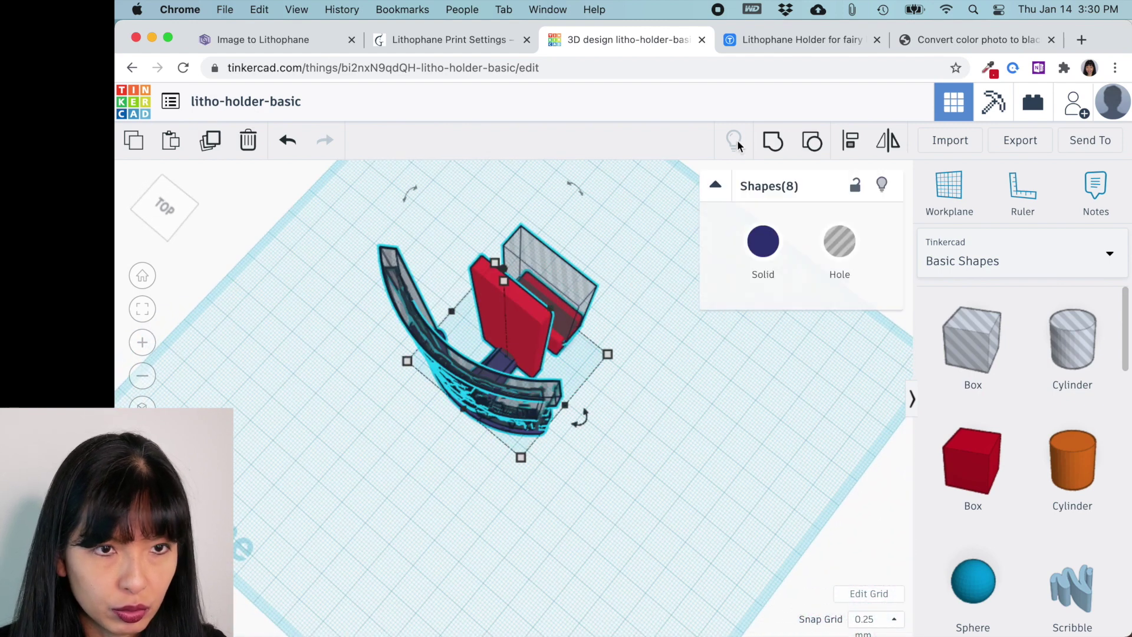
{"action": "left_click", "coordinate": [773, 141]}
{"action": "right_click_drag", "start_coordinate": [595, 283], "coordinate": [676, 331]}
- Export the selected grouped holder as an .STL file
{"action": "left_click", "coordinate": [1019, 142]}
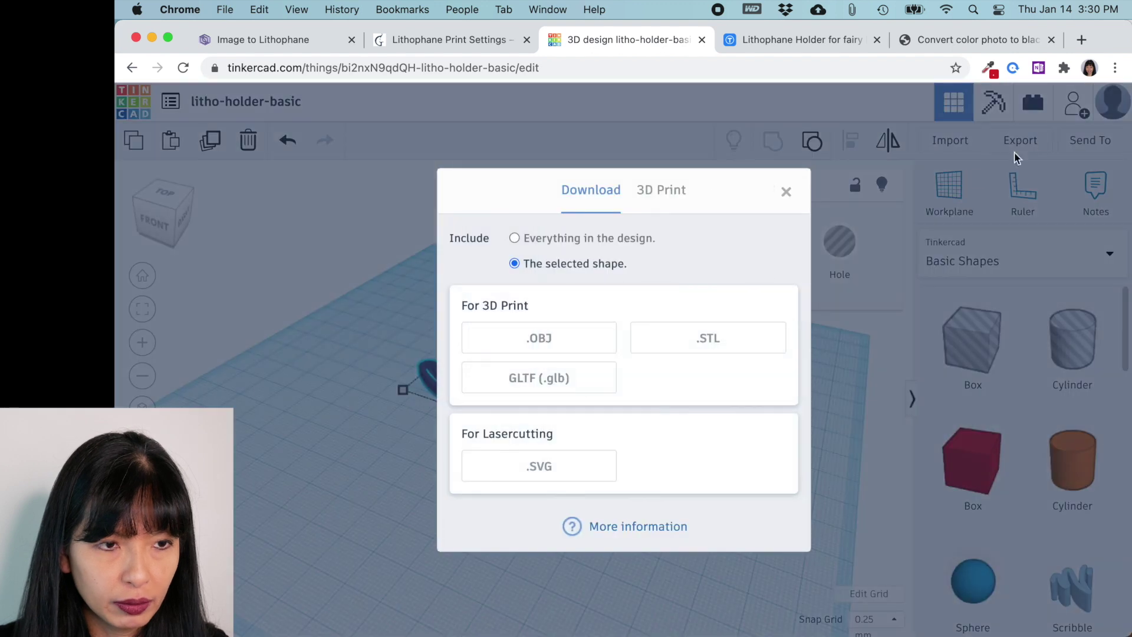
{"action": "left_click", "coordinate": [745, 342]}
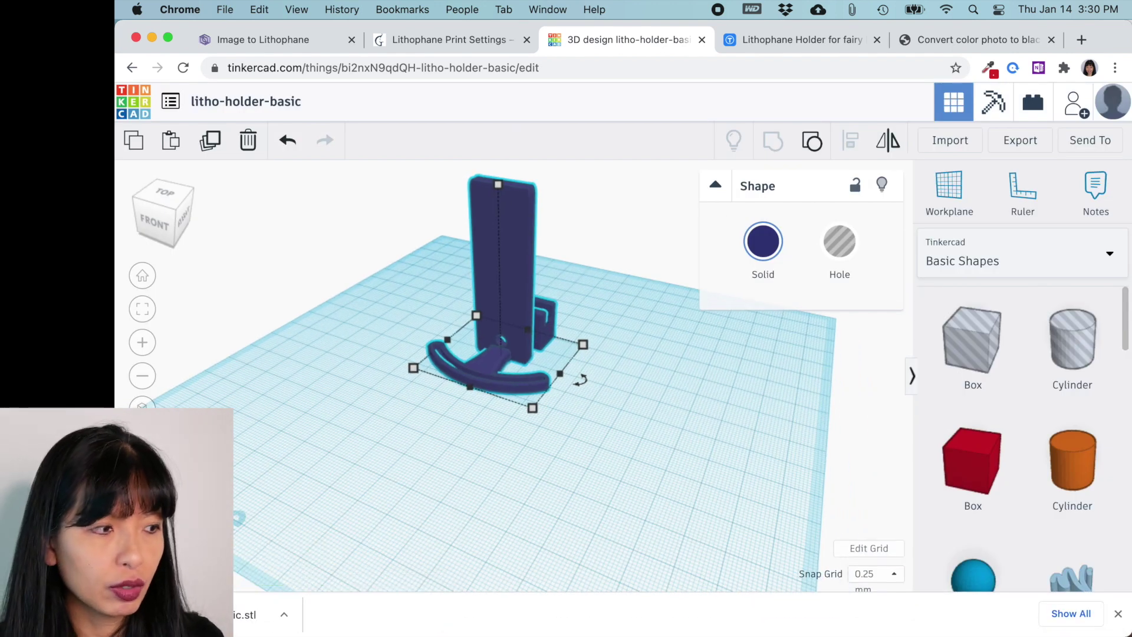
{"action": "key", "text": "super+Tab"}
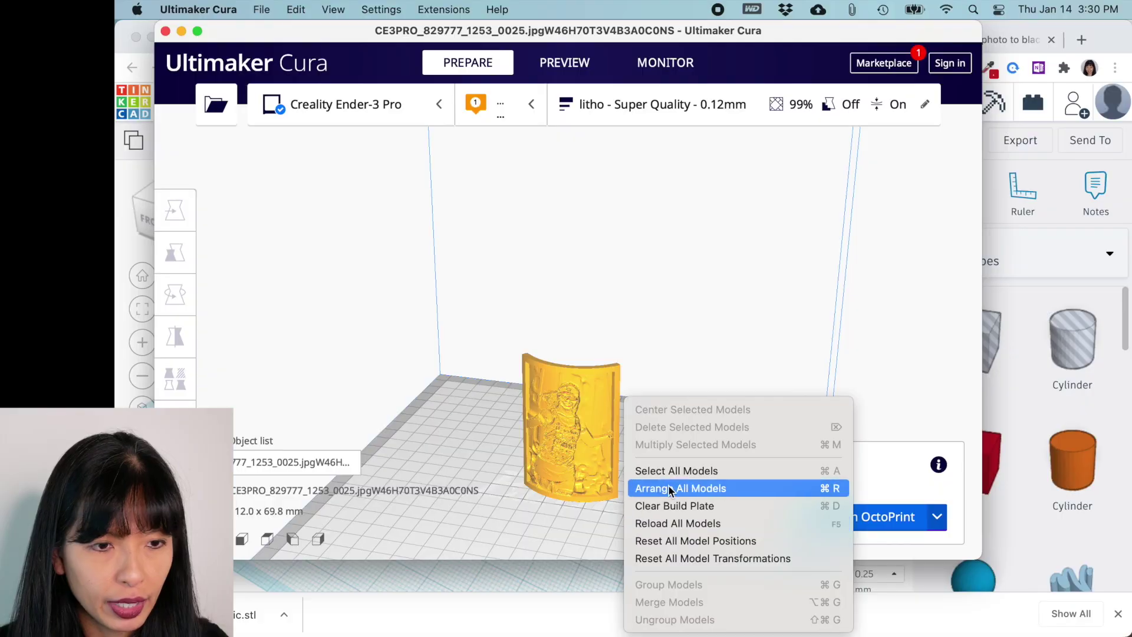
- Clear the lithophane from Cura's build plate and load the litho-holder-basic STL
{"action": "left_click", "coordinate": [670, 499]}
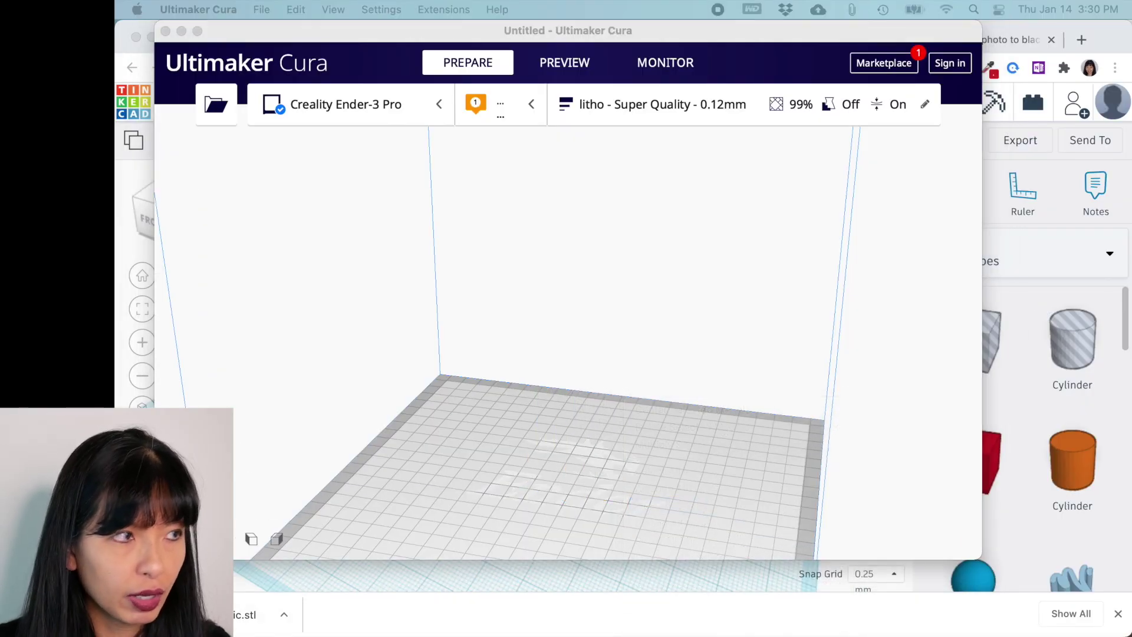
{"action": "left_click_drag", "start_coordinate": [253, 614], "coordinate": [568, 501]}
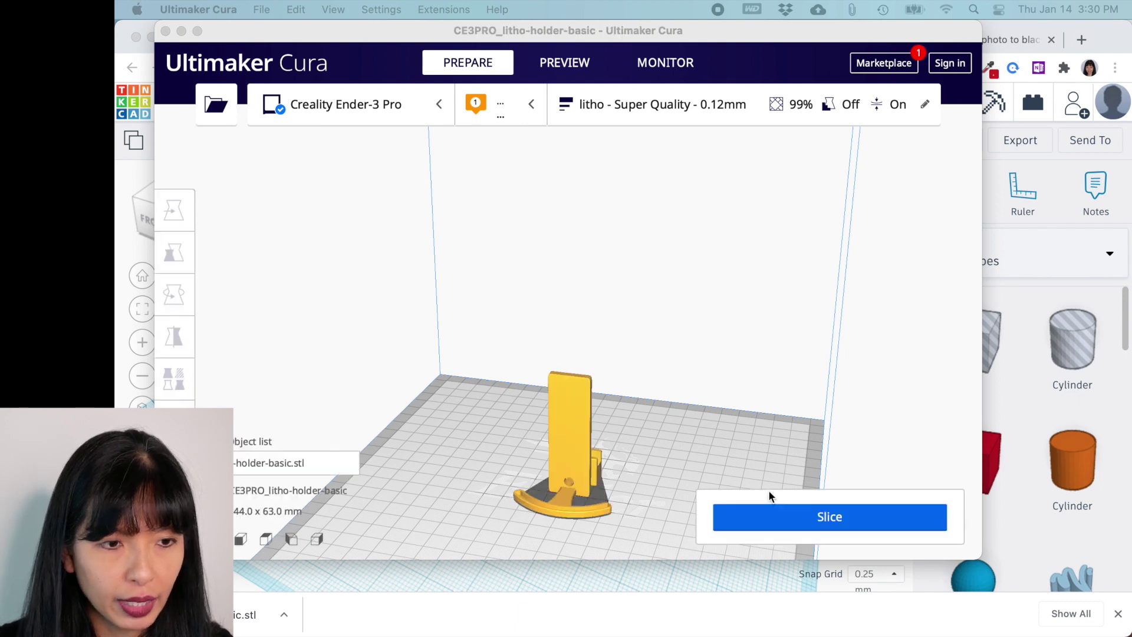
- Switch to the CHEPV4.8.x_0.20(Good) profile, discarding custom changes, and slice the holder
{"action": "left_click", "coordinate": [908, 104]}
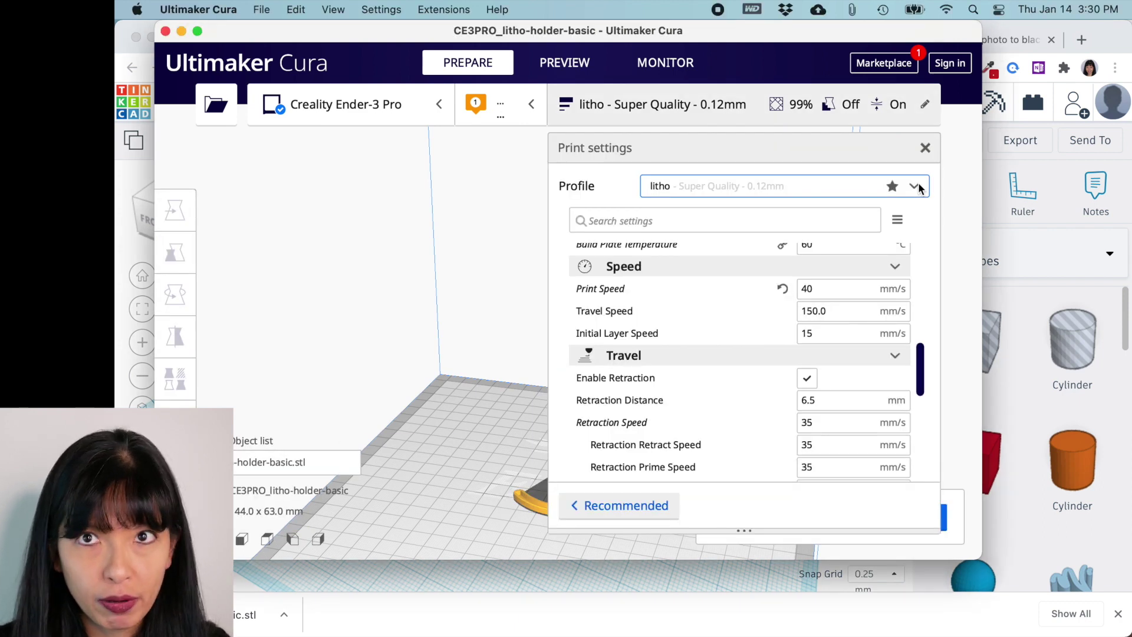
{"action": "left_click", "coordinate": [918, 187]}
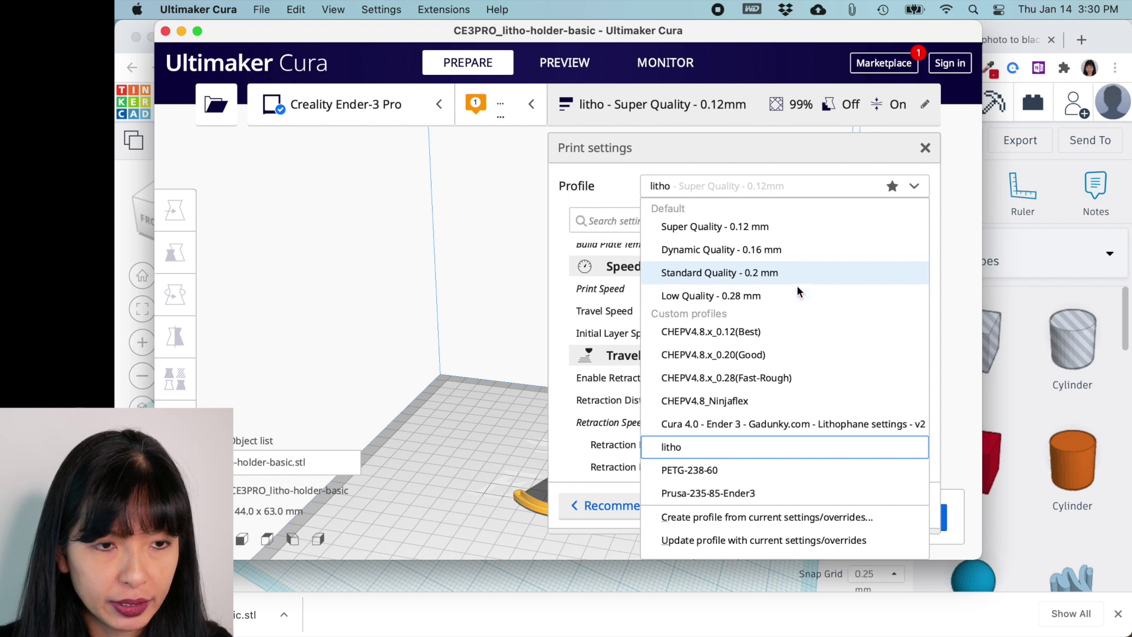
{"action": "left_click", "coordinate": [765, 354]}
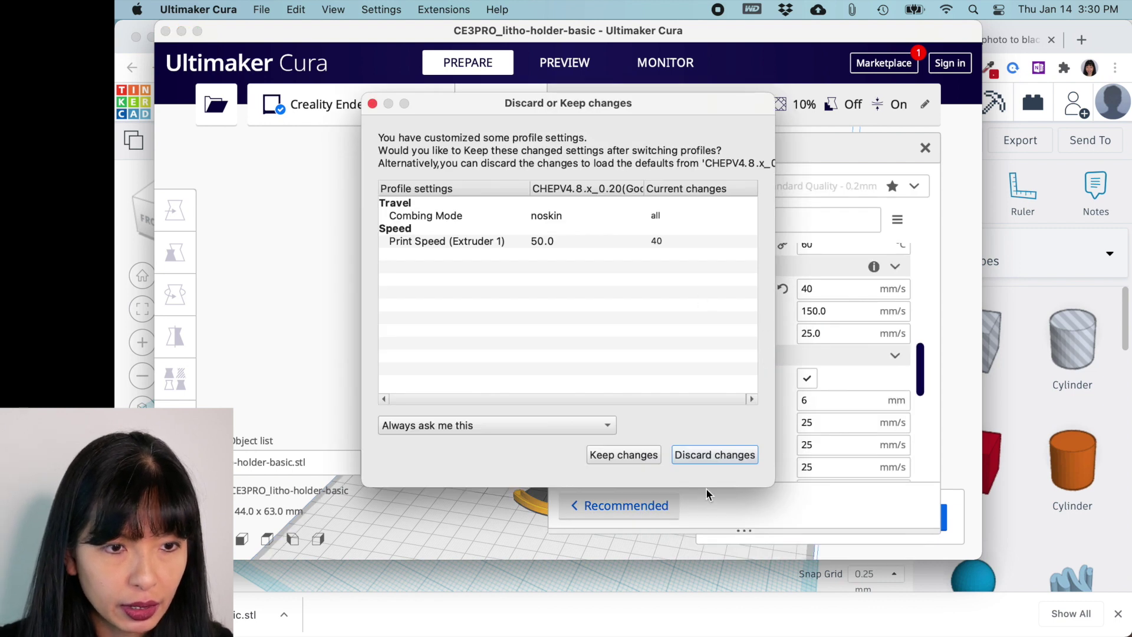
{"action": "left_click", "coordinate": [714, 455]}
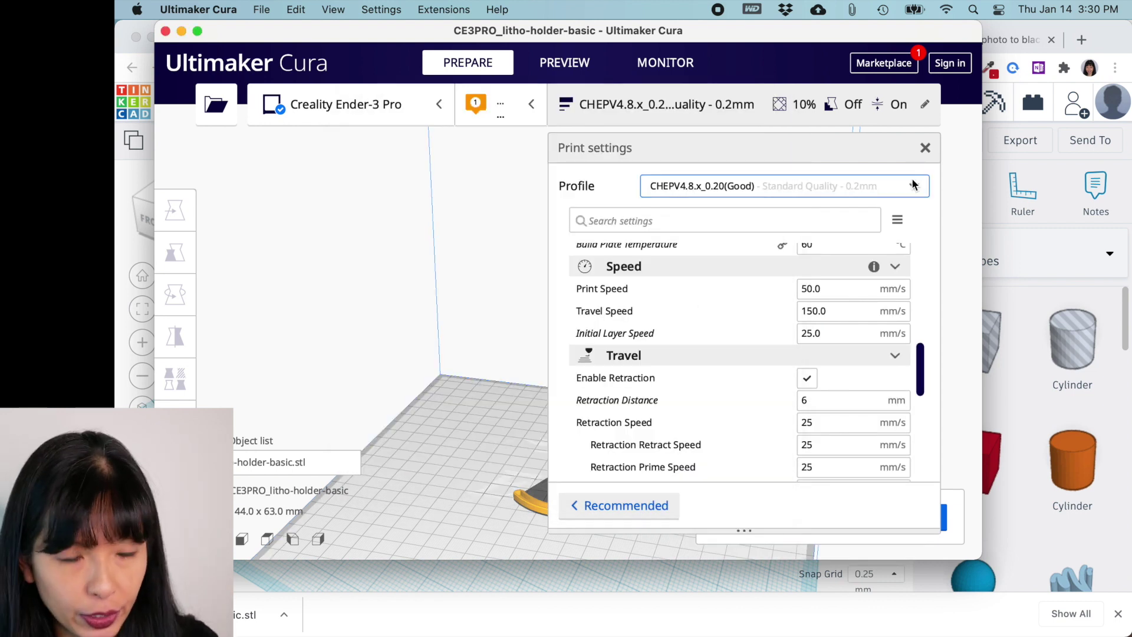
{"action": "left_click", "coordinate": [925, 147]}
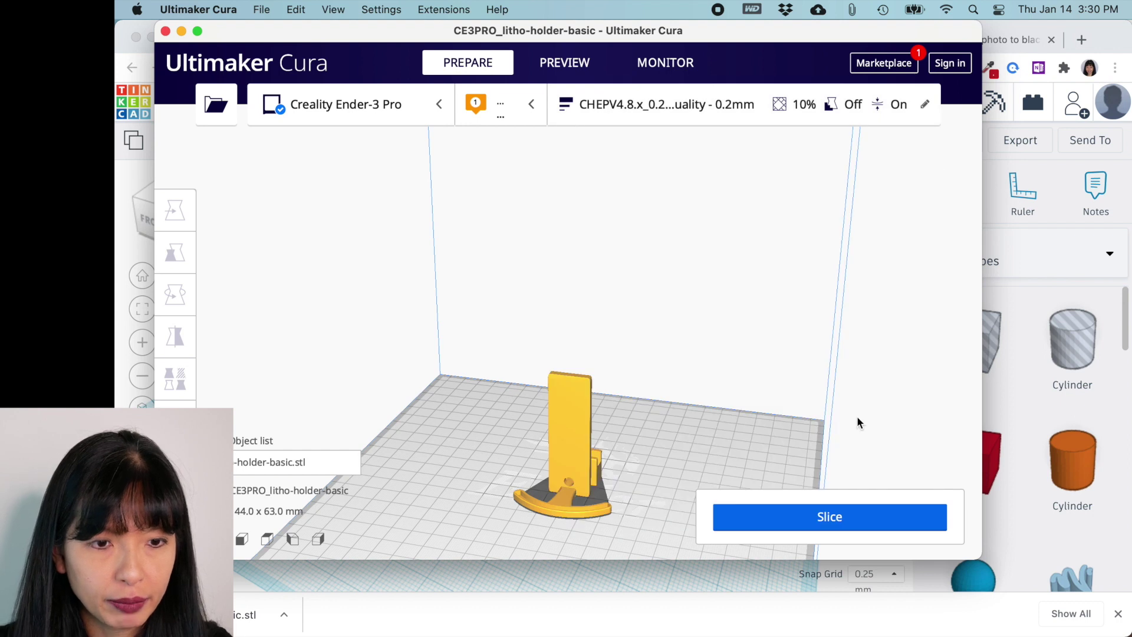
{"action": "left_click", "coordinate": [807, 512]}
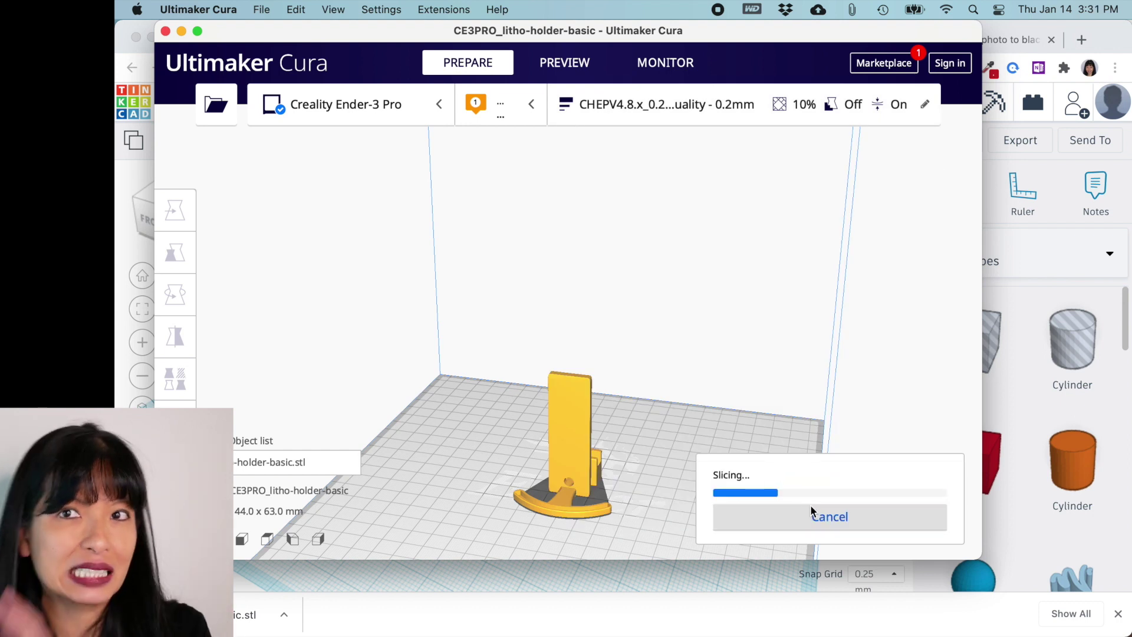